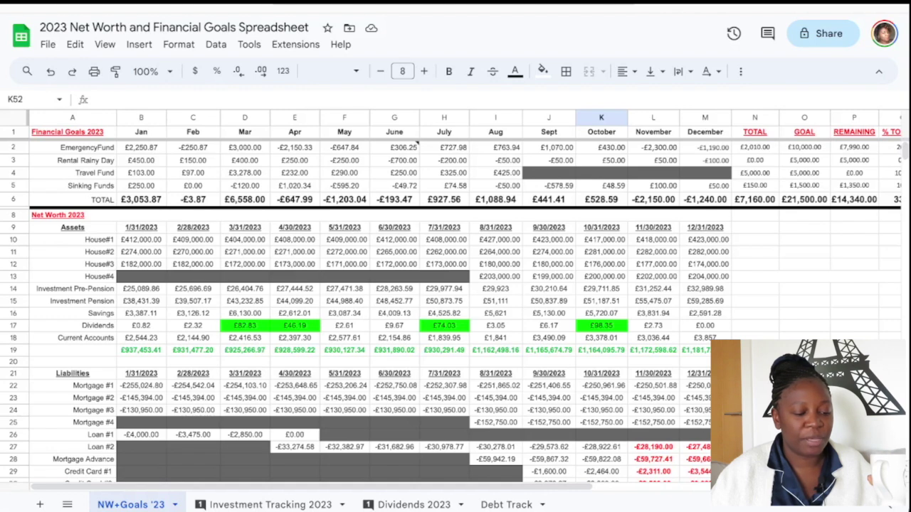
Review the four savings categories under Financial Goals 2023, from Emergency Fund through Sinking Funds.
click(72, 133)
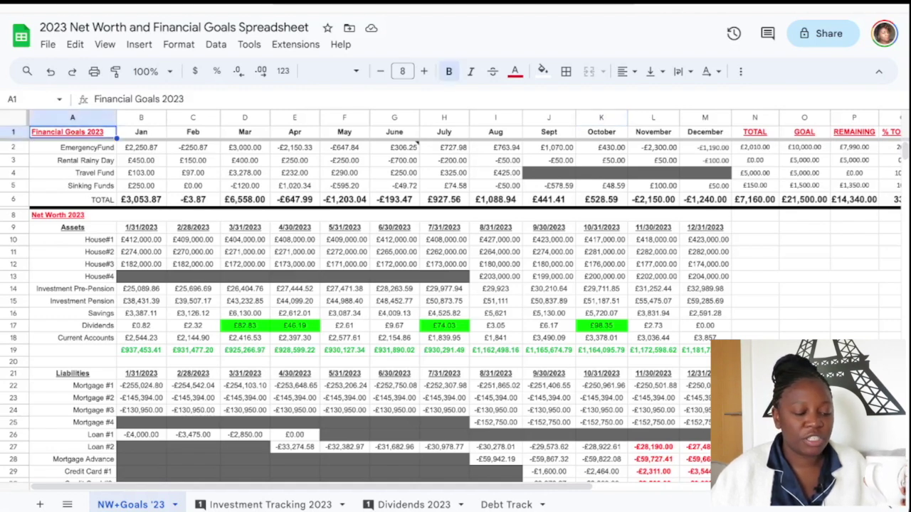
click(72, 147)
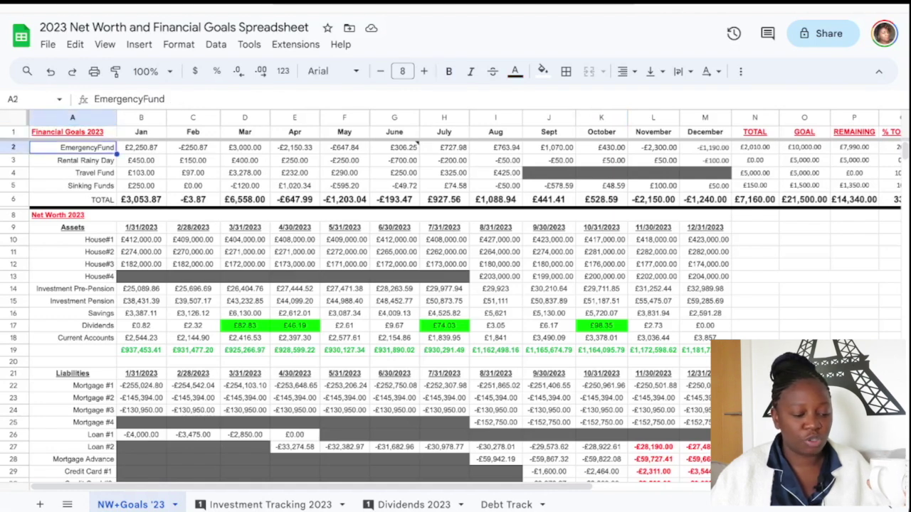
click(72, 160)
click(72, 173)
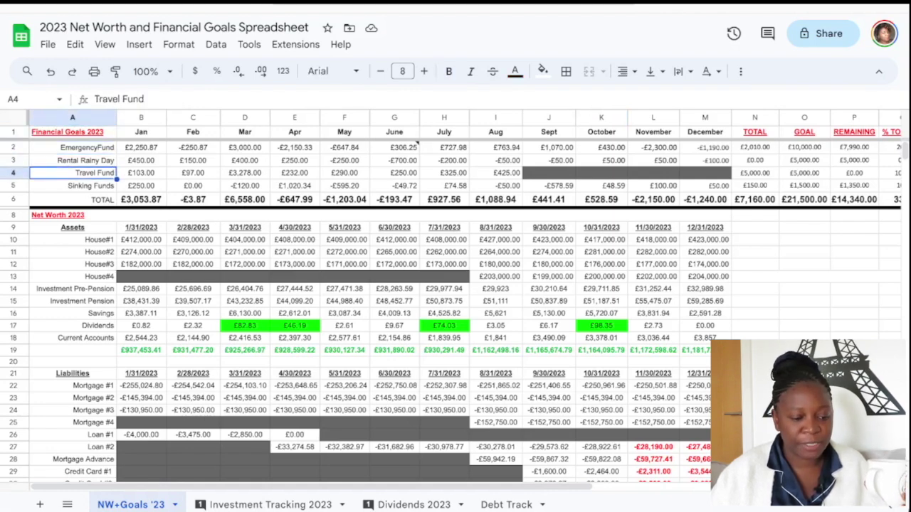
click(71, 186)
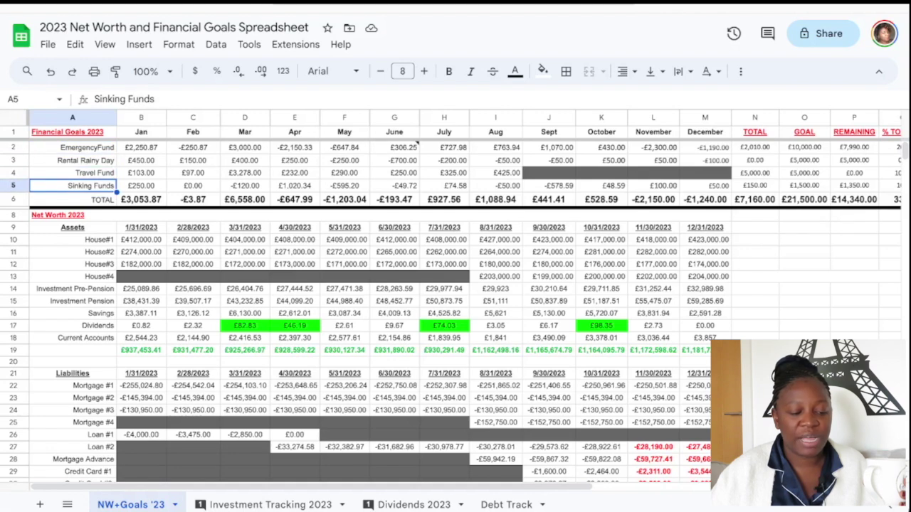
Examine the Emergency Fund row across the months from January to December, including its yearly total and remaining amount.
click(72, 148)
click(140, 147)
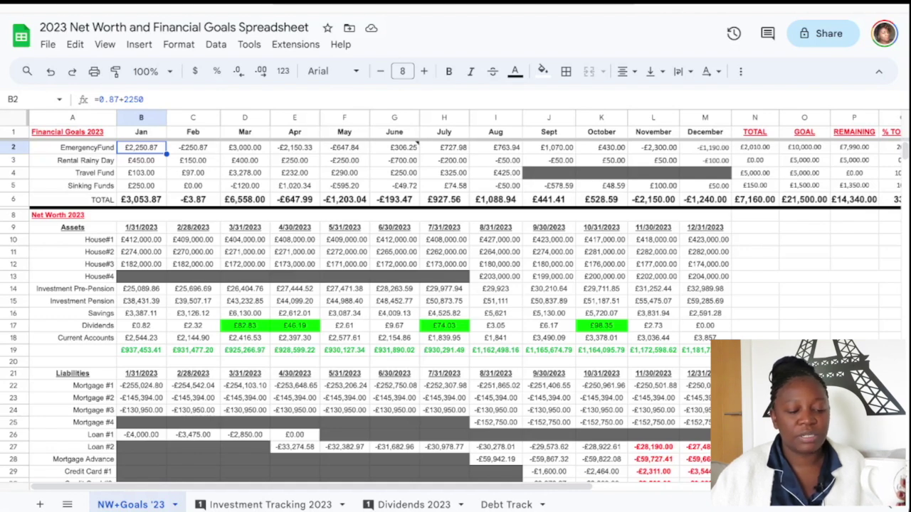
click(193, 147)
click(245, 148)
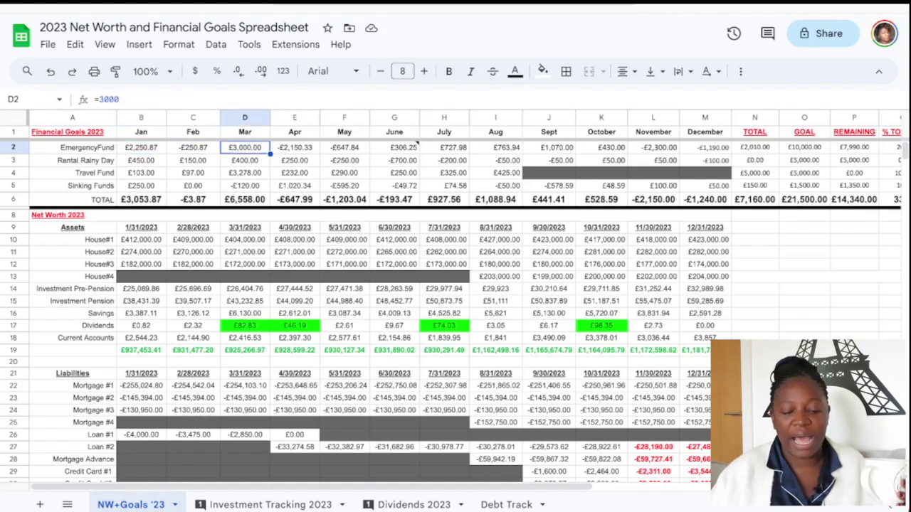
click(294, 147)
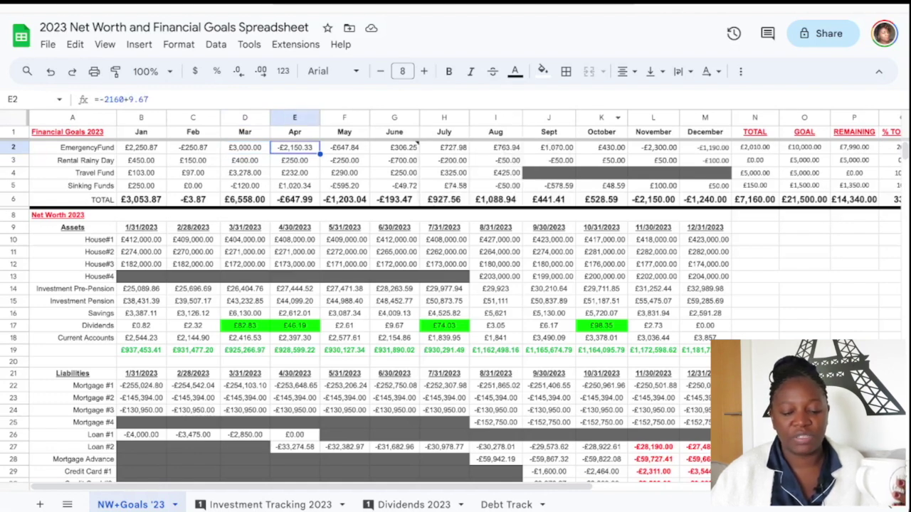
click(705, 148)
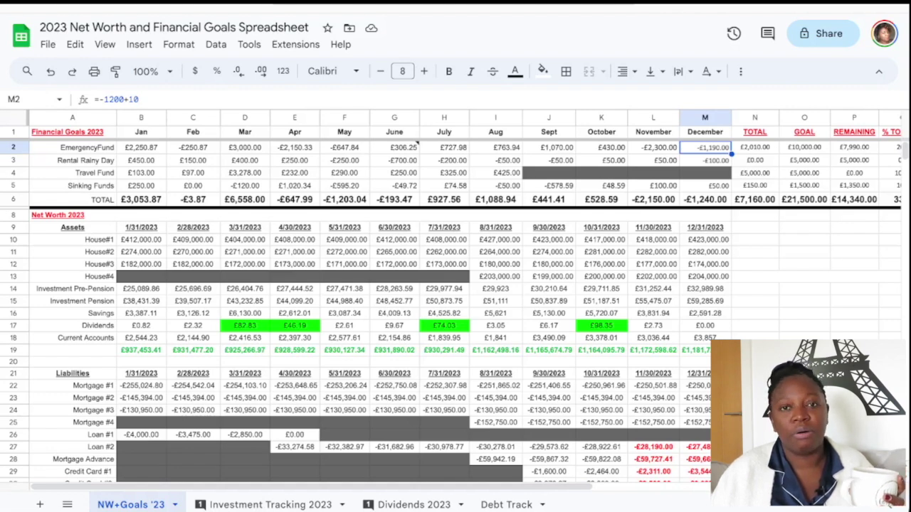
click(755, 148)
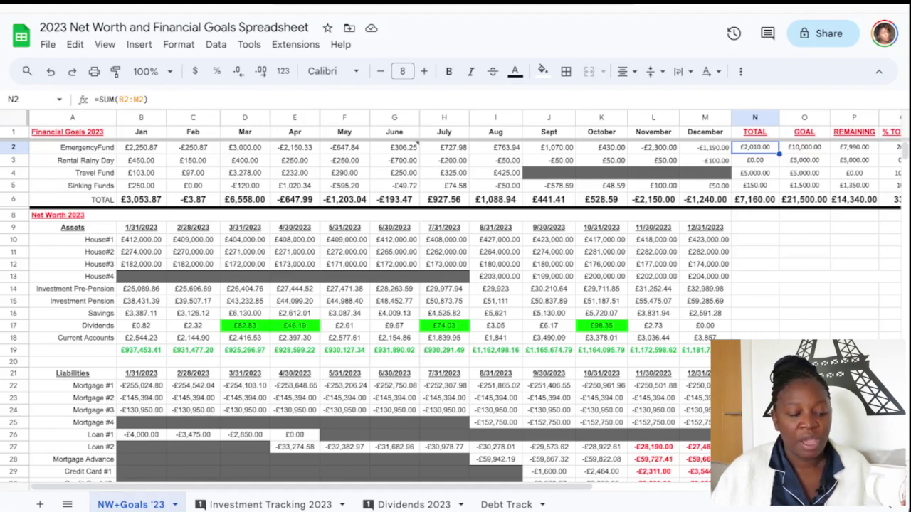
click(854, 147)
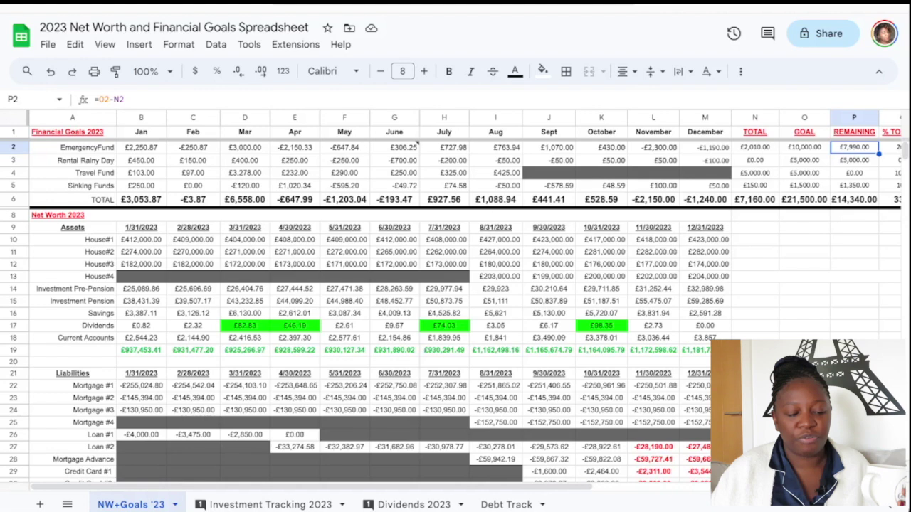
Check the yearly totals of the Rental Rainy Day and Travel Fund goals.
click(73, 161)
click(141, 161)
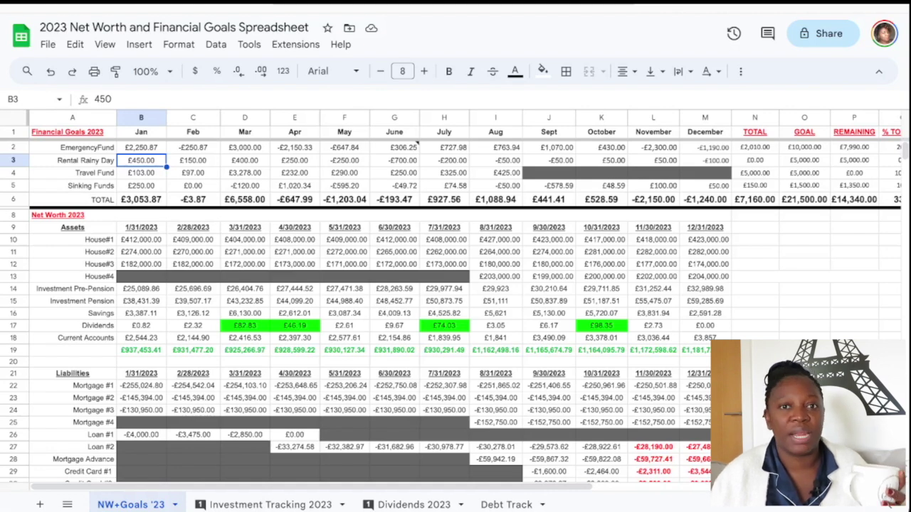
click(755, 161)
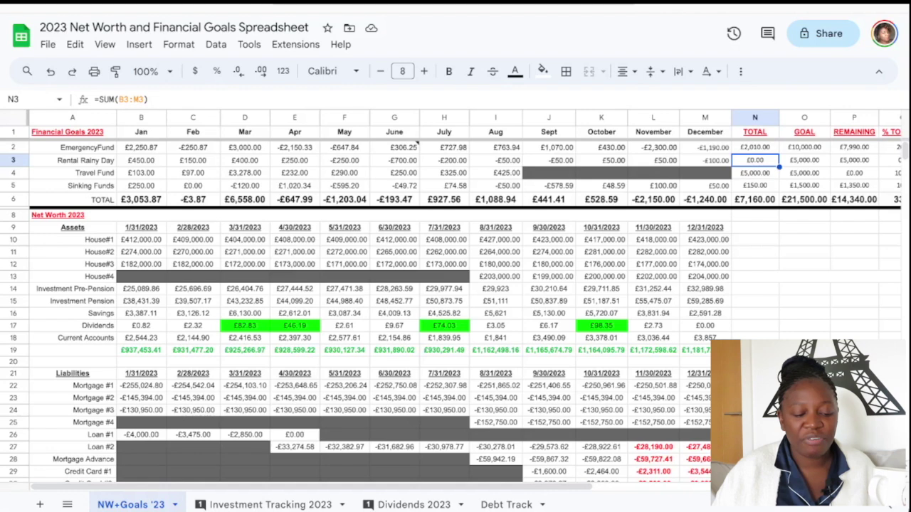
click(73, 173)
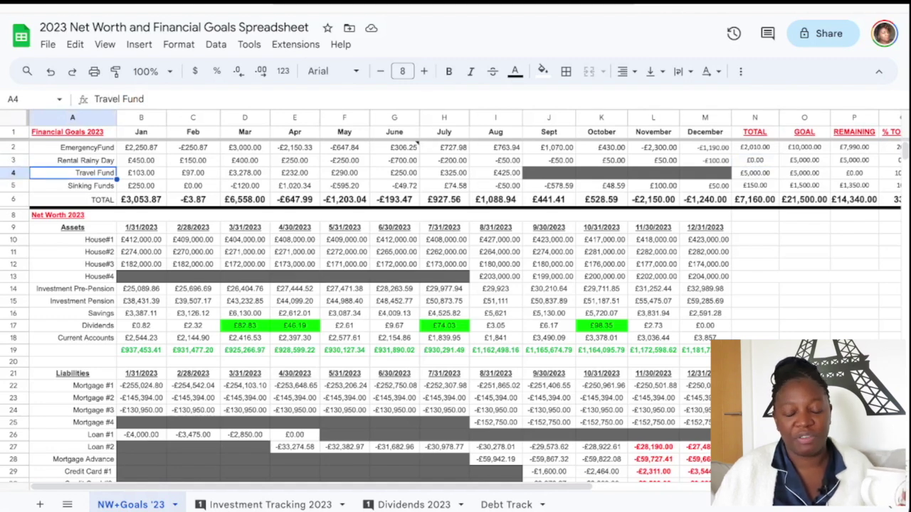
click(755, 173)
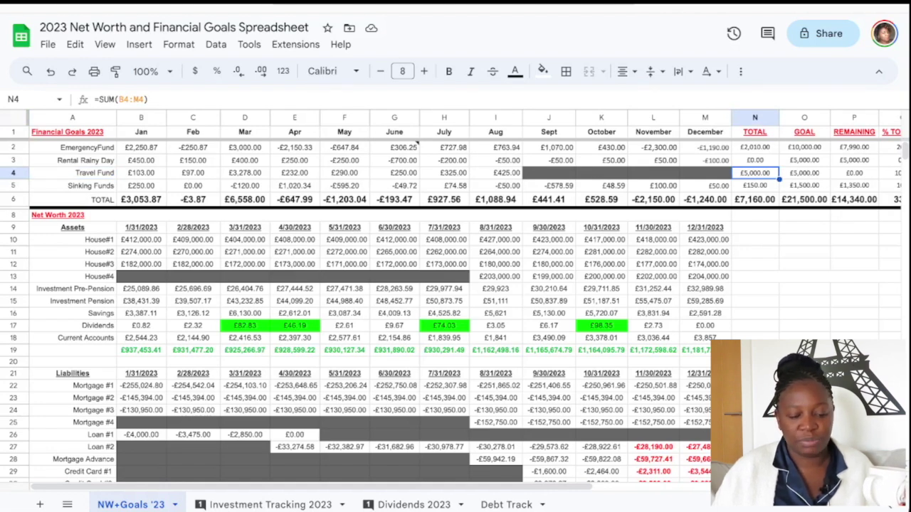
Examine the Sinking Funds row, including its January, April and May entries and its yearly total.
click(73, 185)
click(141, 186)
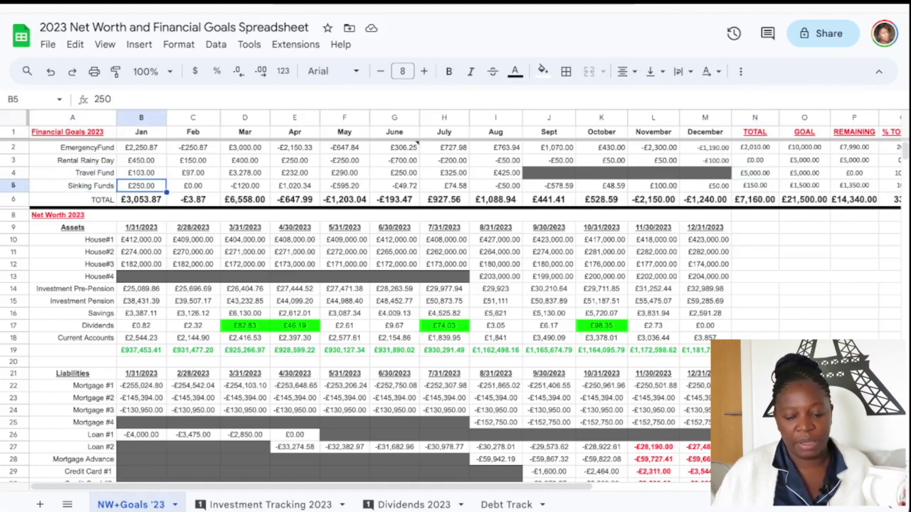
click(755, 185)
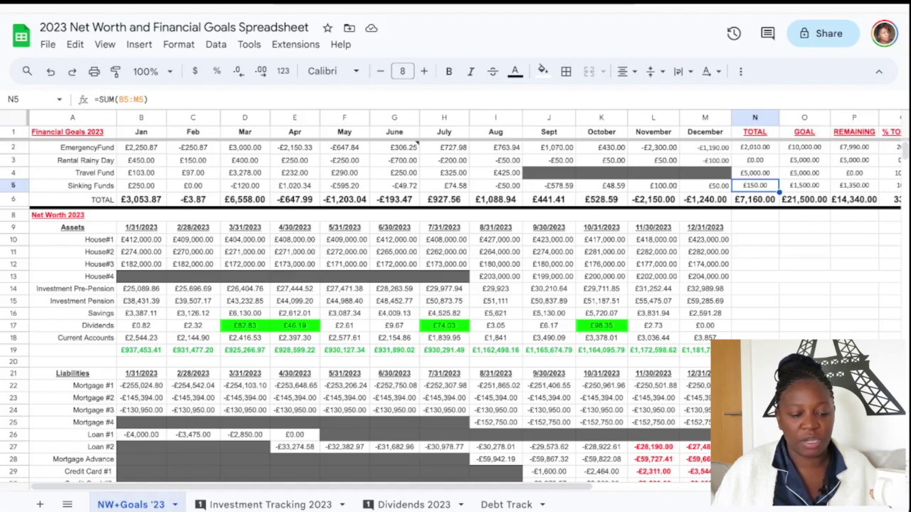
click(295, 185)
click(344, 186)
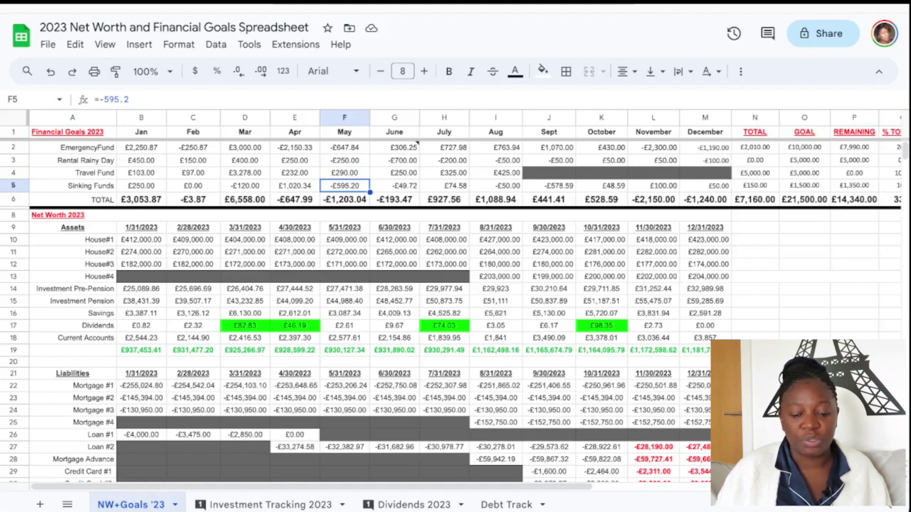
Bring the Net Worth 2023 section into view and look over its assets and liabilities tables.
click(755, 216)
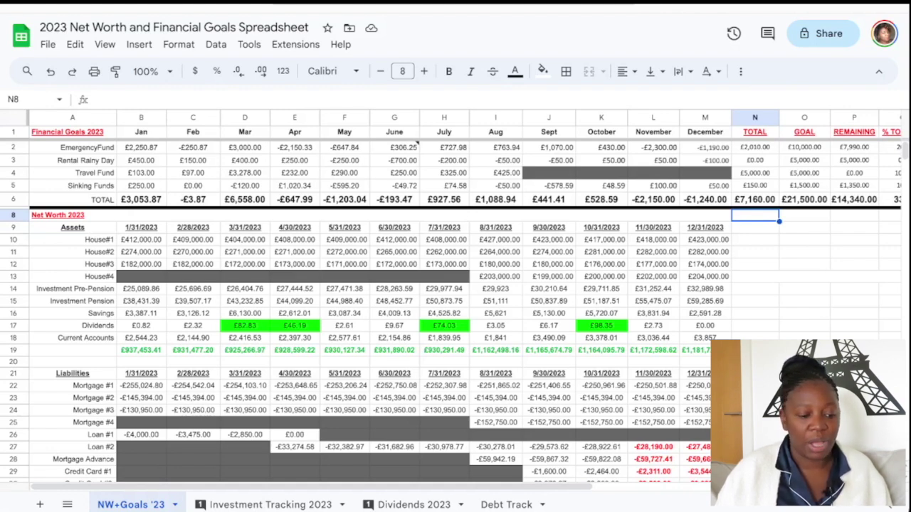
scroll(452, 312, down, 3)
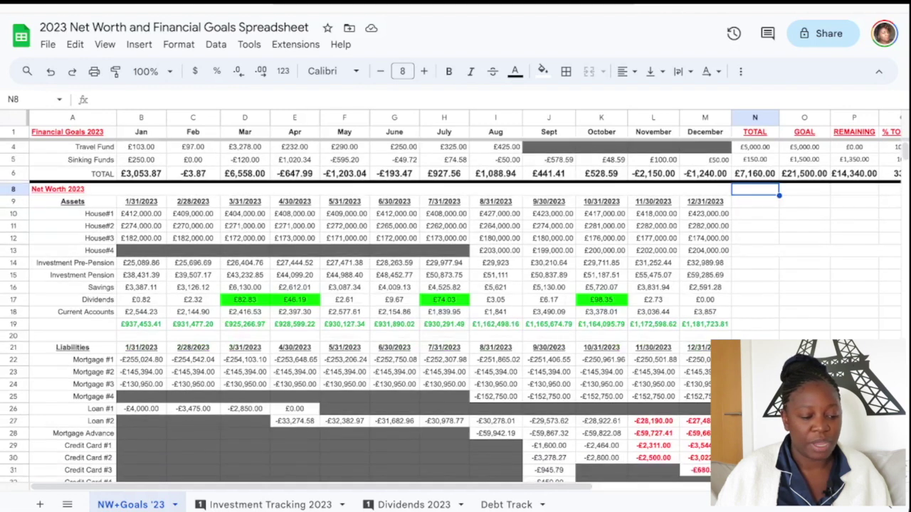
scroll(451, 311, down, 1)
scroll(451, 311, up, 2)
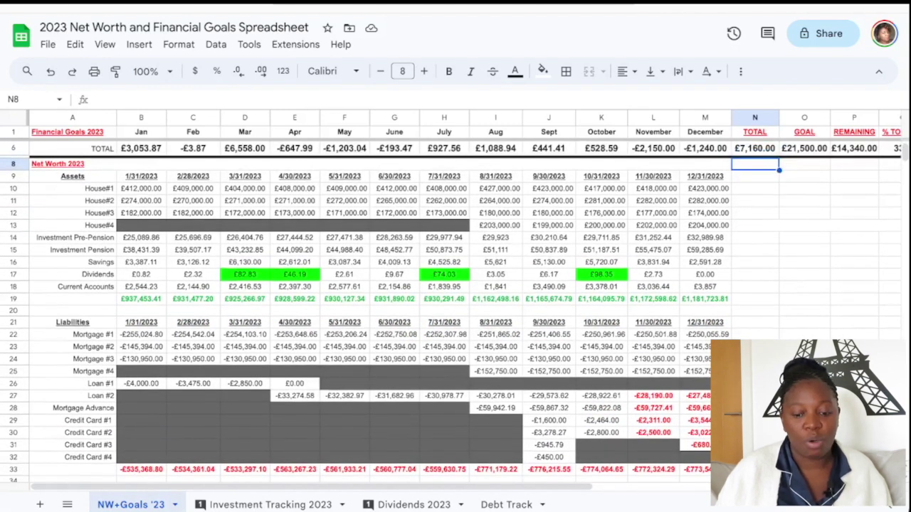
click(380, 165)
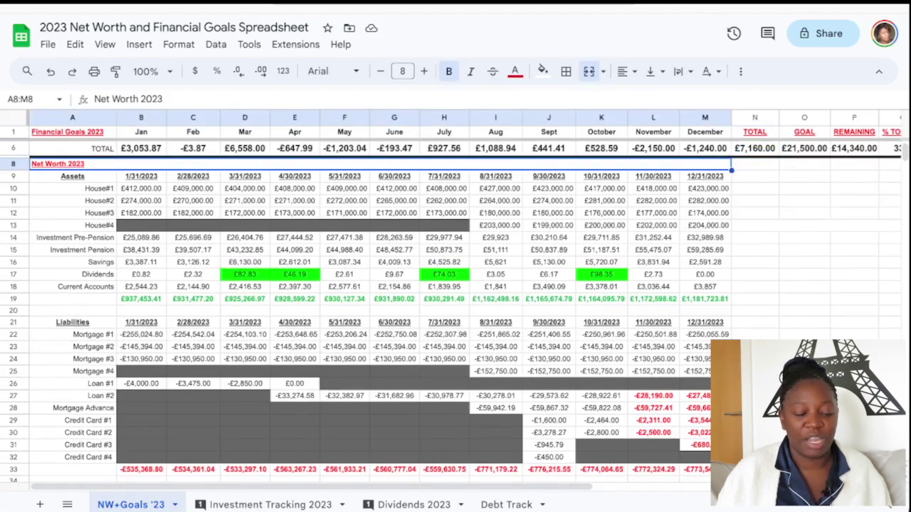
click(755, 214)
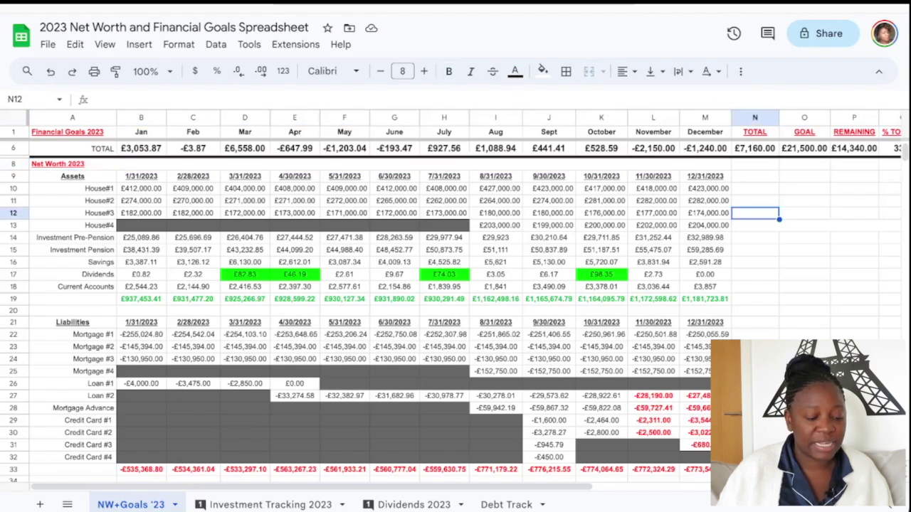
Review the January assets total and the asset categories that feed it, from the houses and investments to Current Accounts.
click(141, 298)
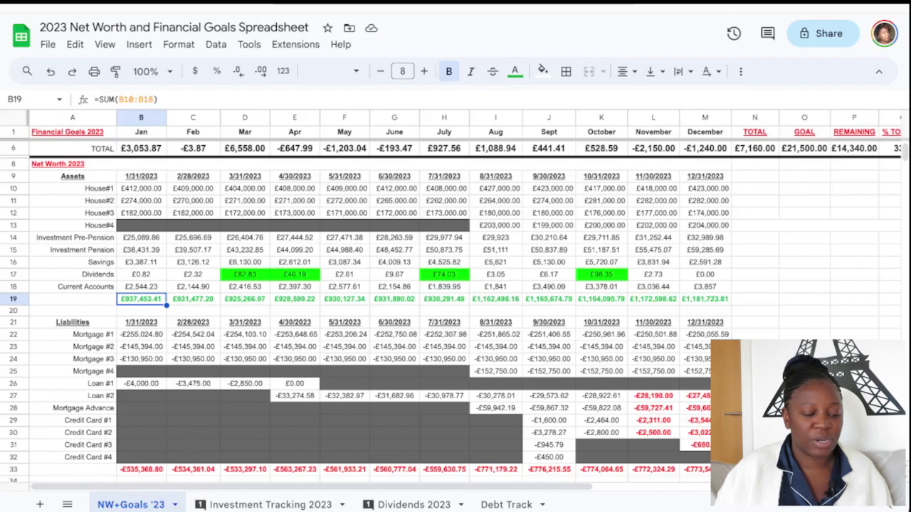
drag(72, 189, 72, 250)
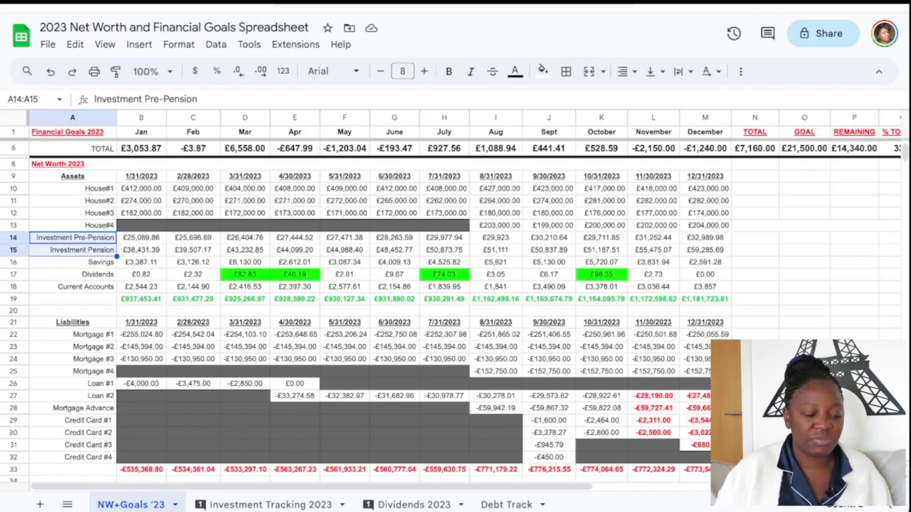
click(72, 262)
click(73, 275)
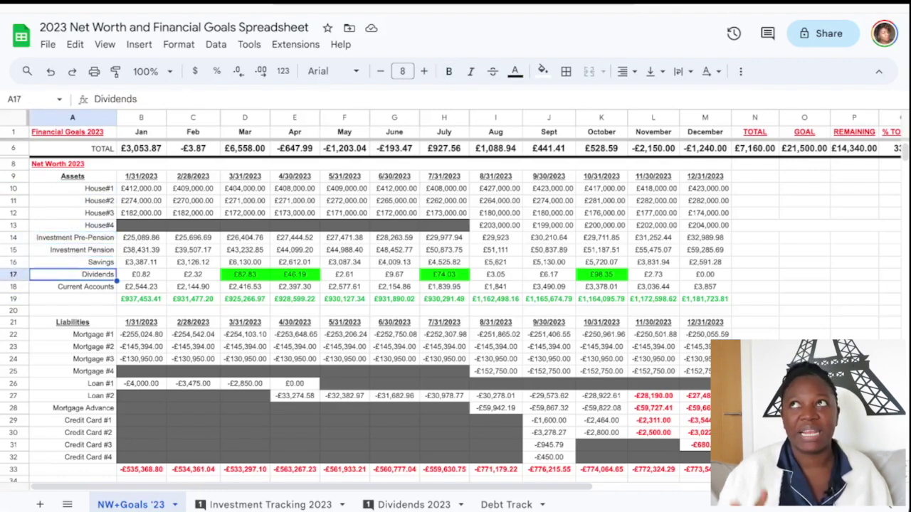
click(72, 287)
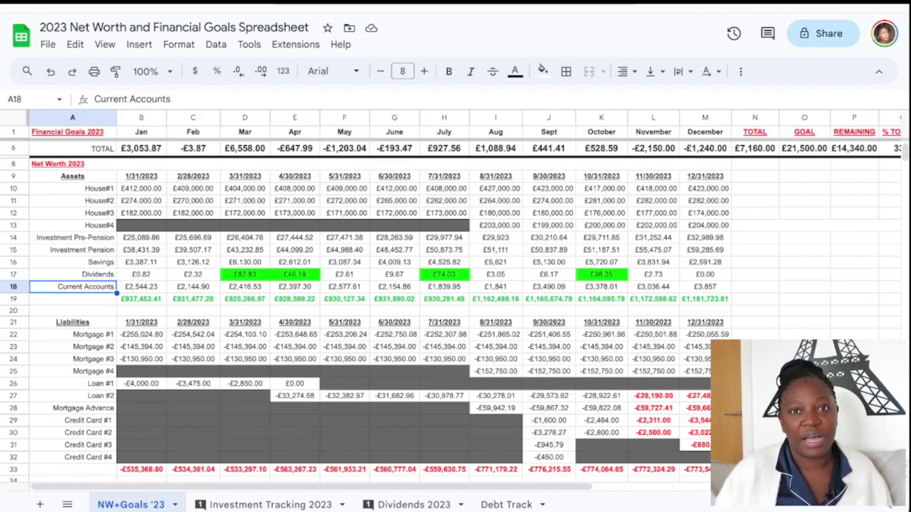
Compare the total assets for January, December and August 2023.
click(141, 299)
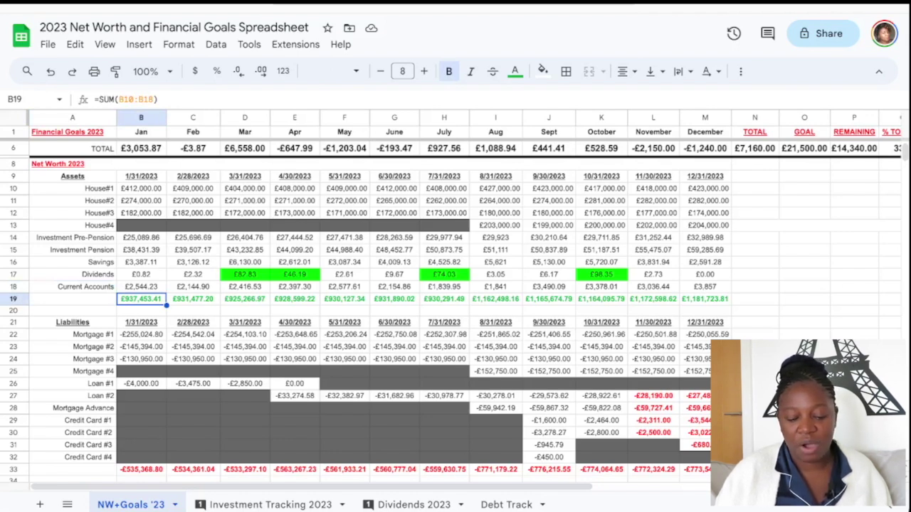
click(706, 299)
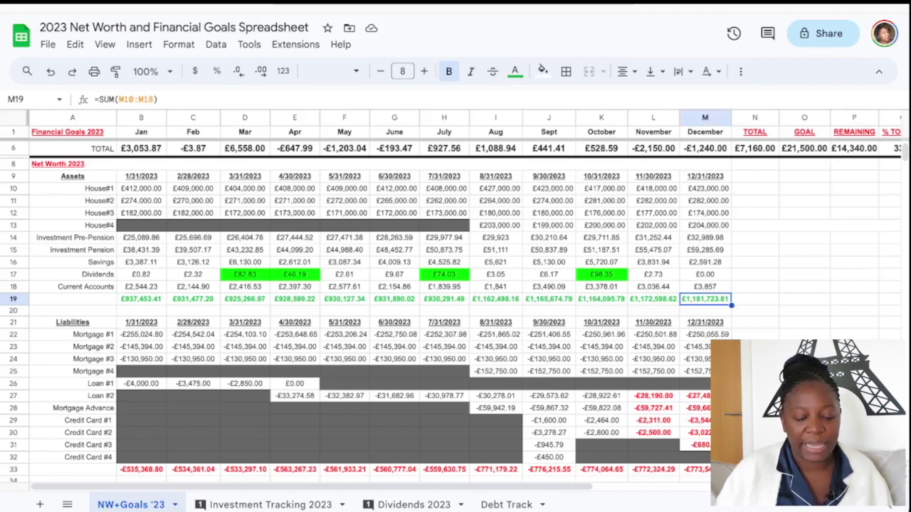
click(496, 299)
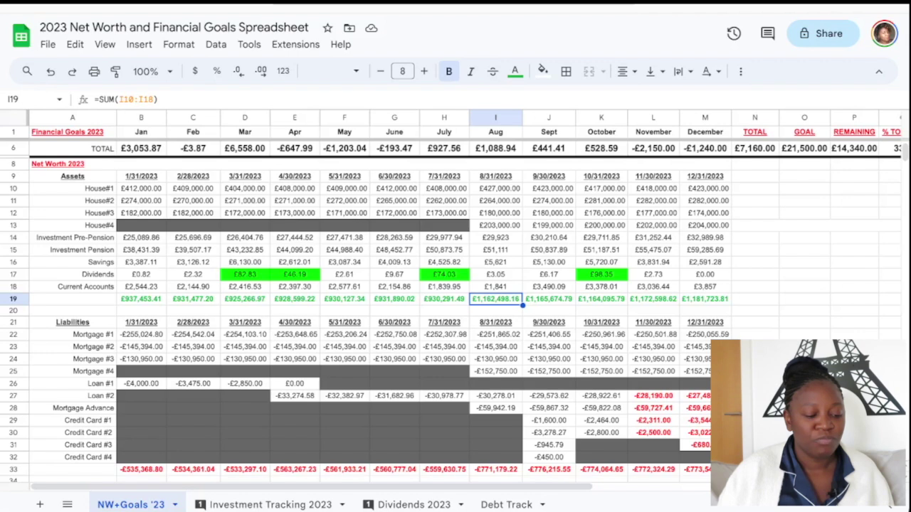
Review the liabilities categories, covering mortgages, loans, mortgage advance and credit cards, and compare their January and December totals.
click(73, 322)
scroll(72, 323, down, 3)
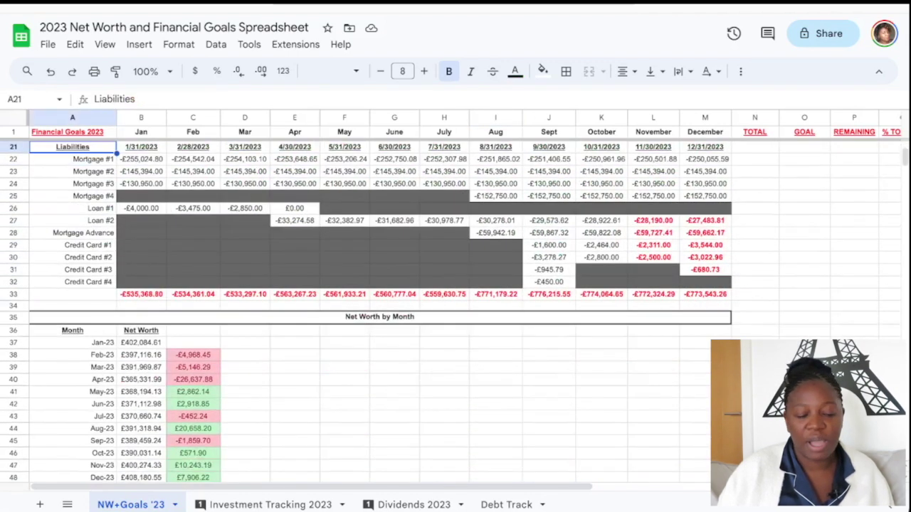
drag(73, 160, 73, 195)
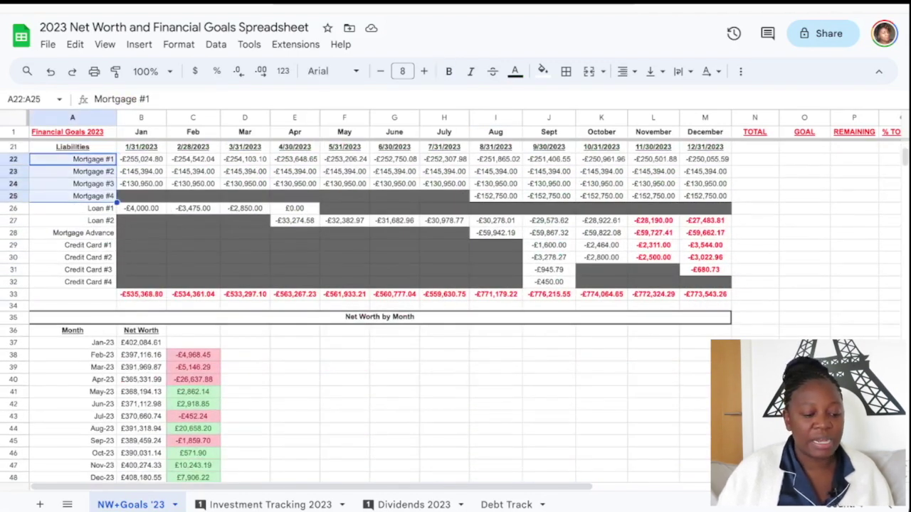
drag(73, 209, 73, 221)
click(72, 233)
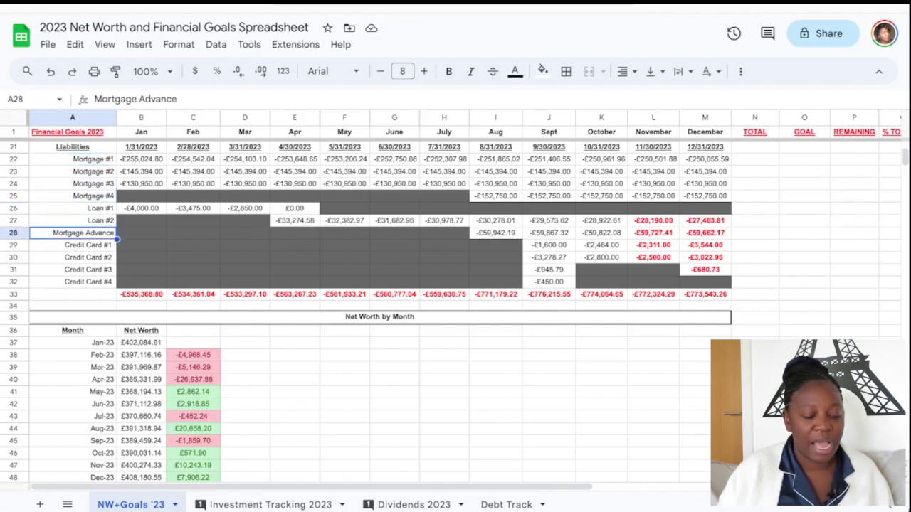
drag(72, 245, 73, 282)
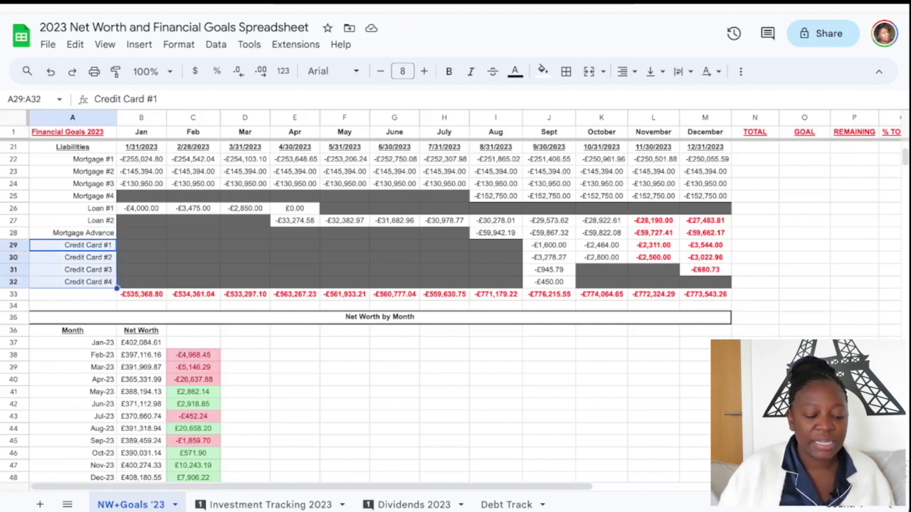
click(141, 295)
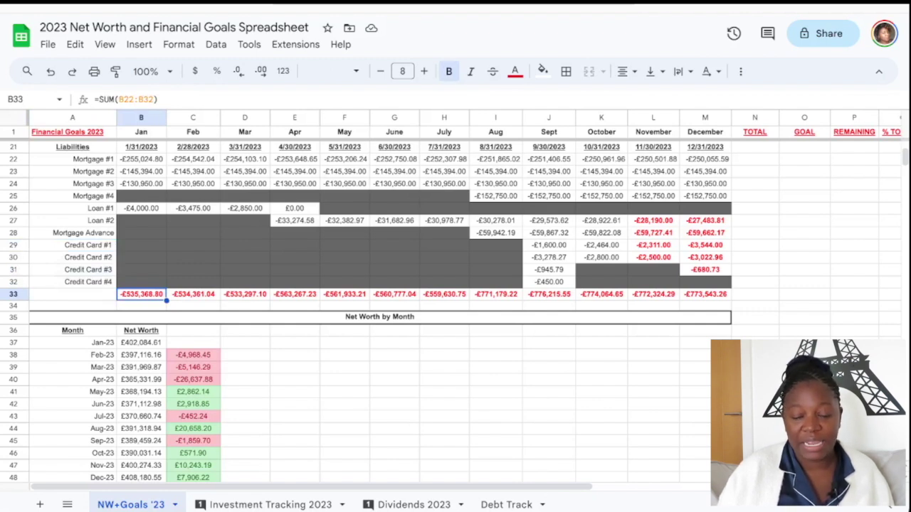
click(705, 295)
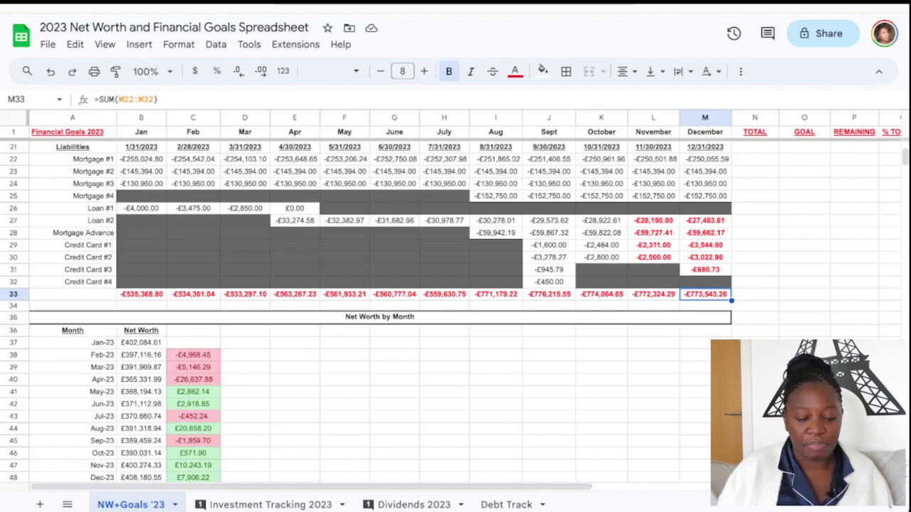
Review the August liabilities for Mortgage #4, Loan #2 and Mortgage Advance.
click(496, 197)
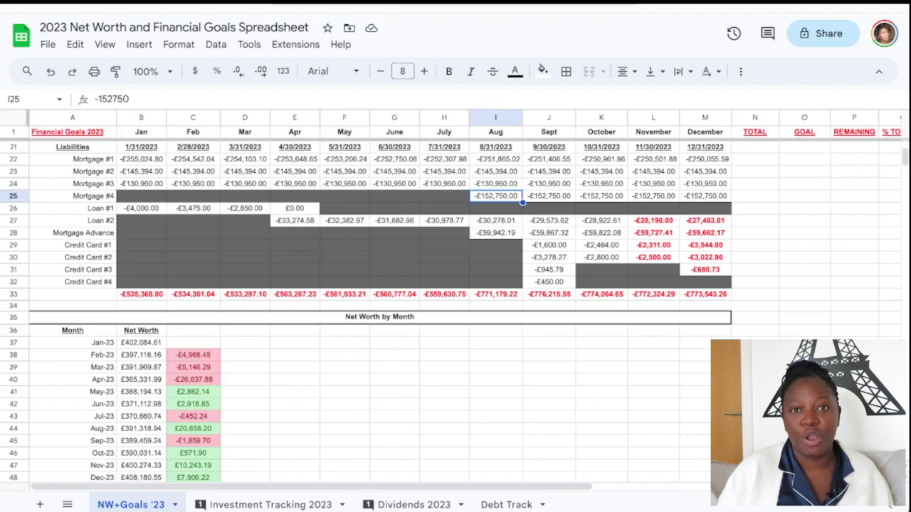
drag(496, 221, 496, 233)
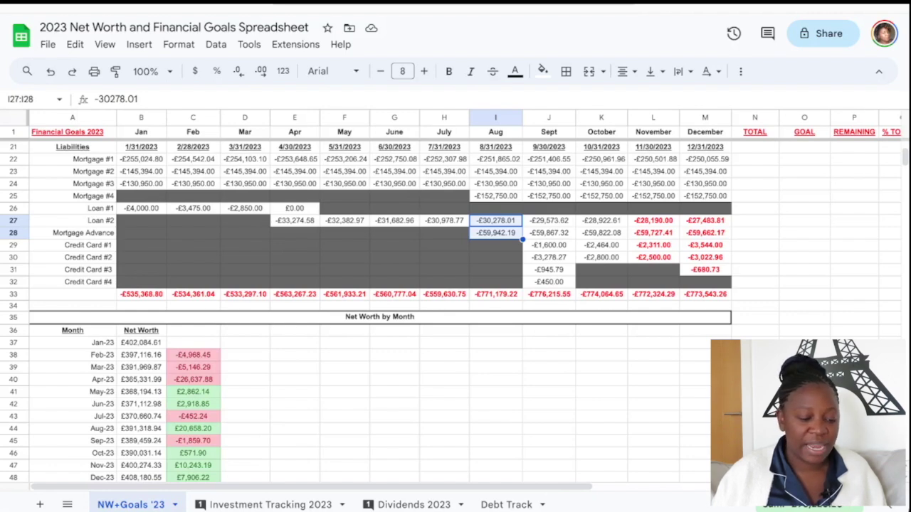
click(496, 355)
Review the Net Worth by Month table month by month from January to December 2023, ending with the YTD Change.
scroll(496, 356, down, 2)
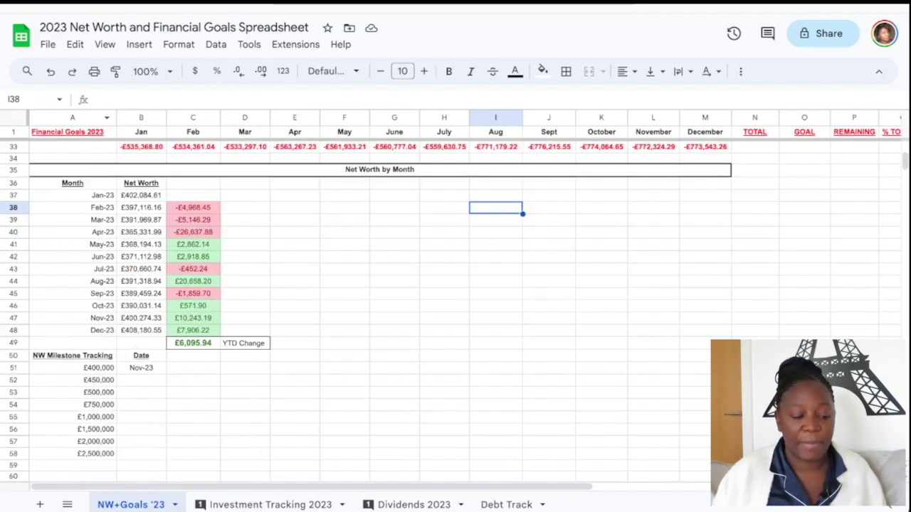
drag(73, 183, 141, 183)
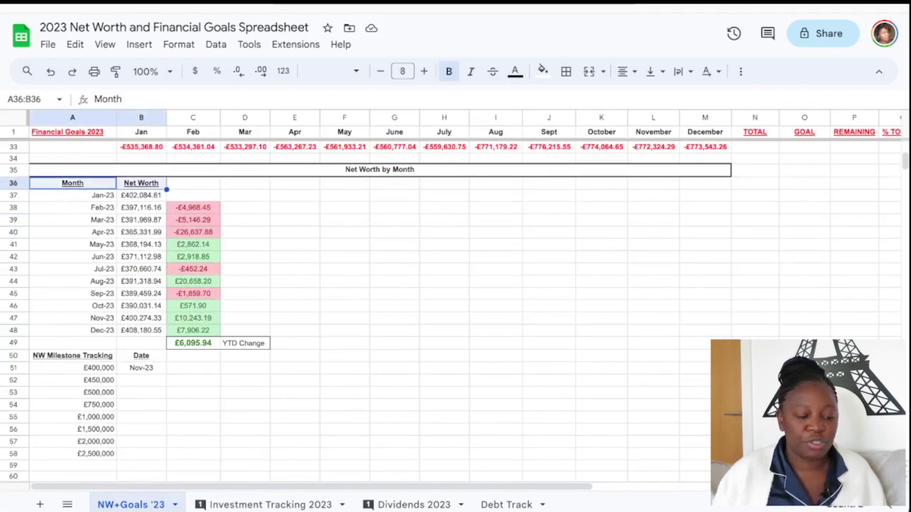
drag(72, 196, 140, 195)
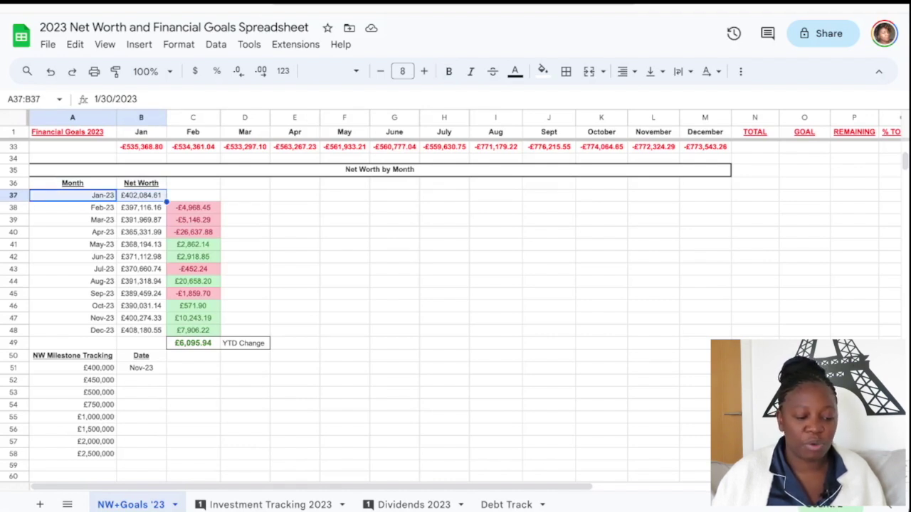
click(141, 208)
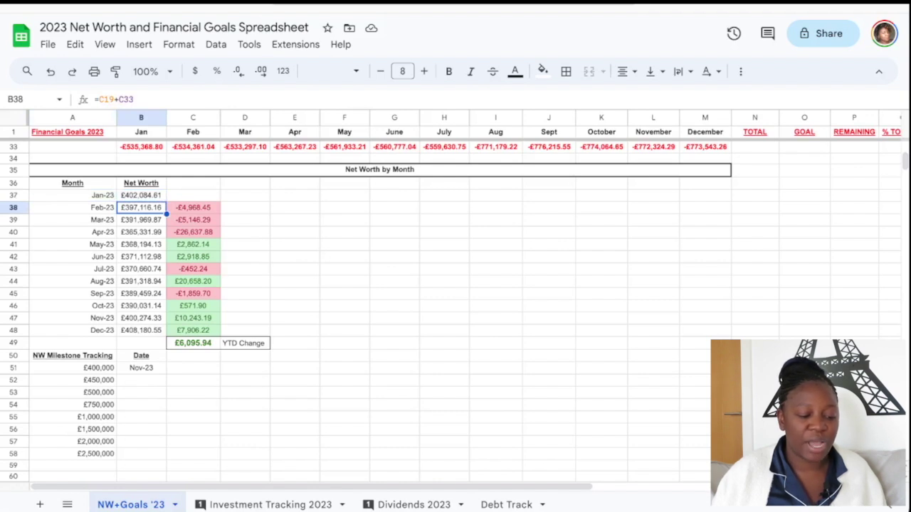
click(141, 220)
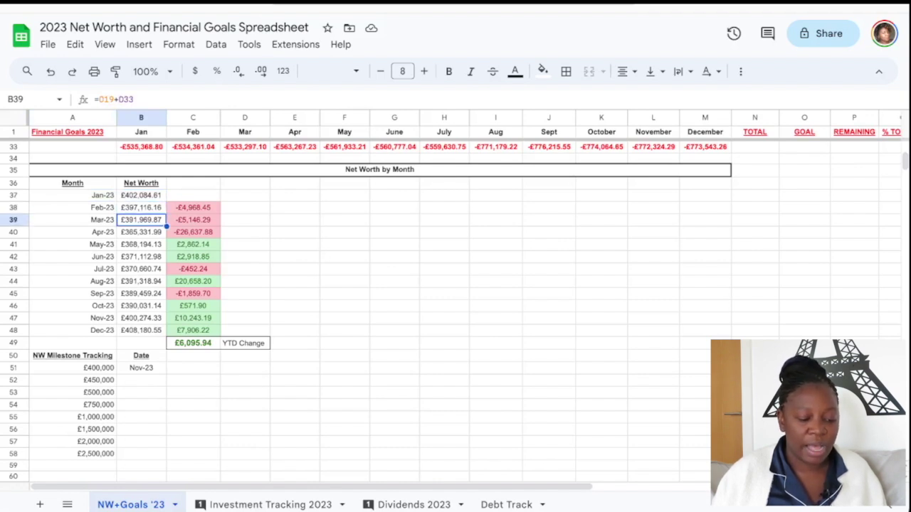
click(141, 232)
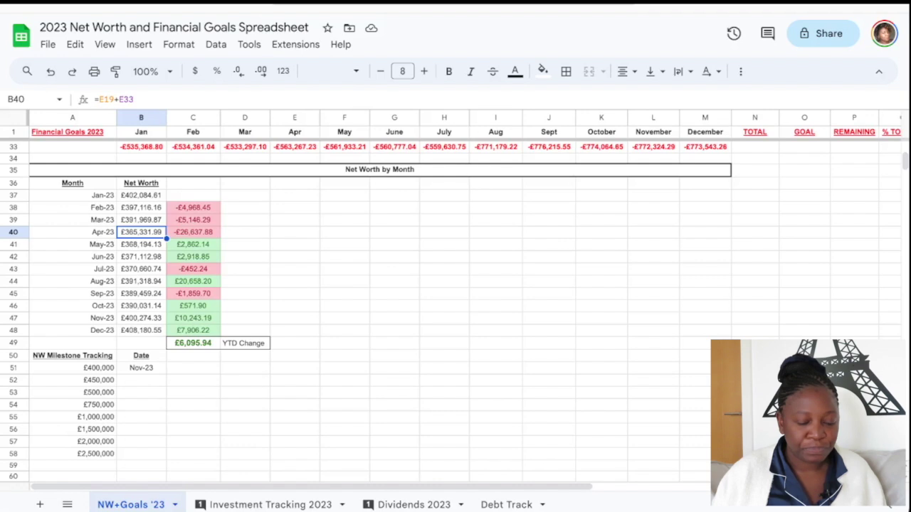
click(141, 244)
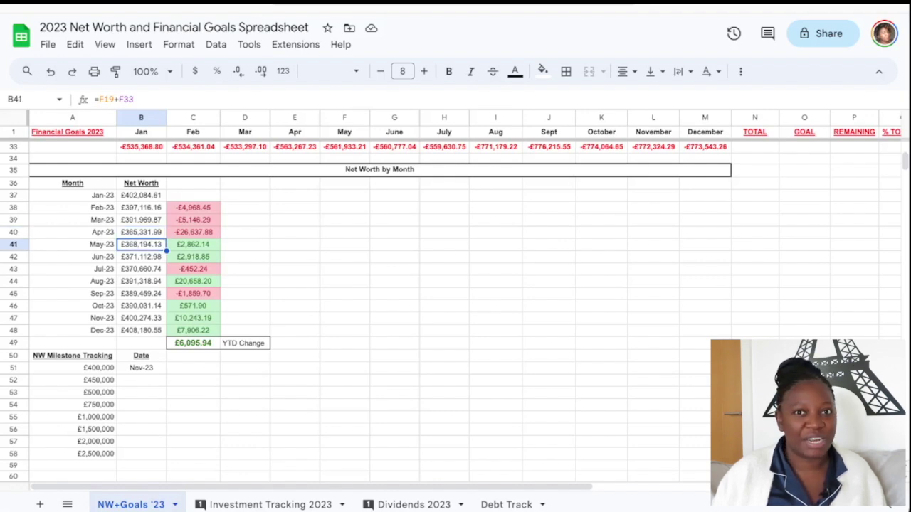
click(140, 257)
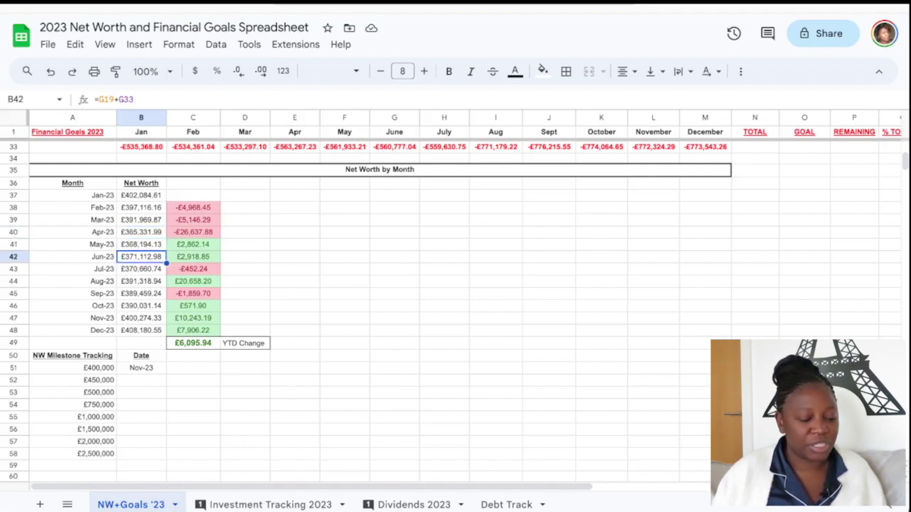
click(141, 269)
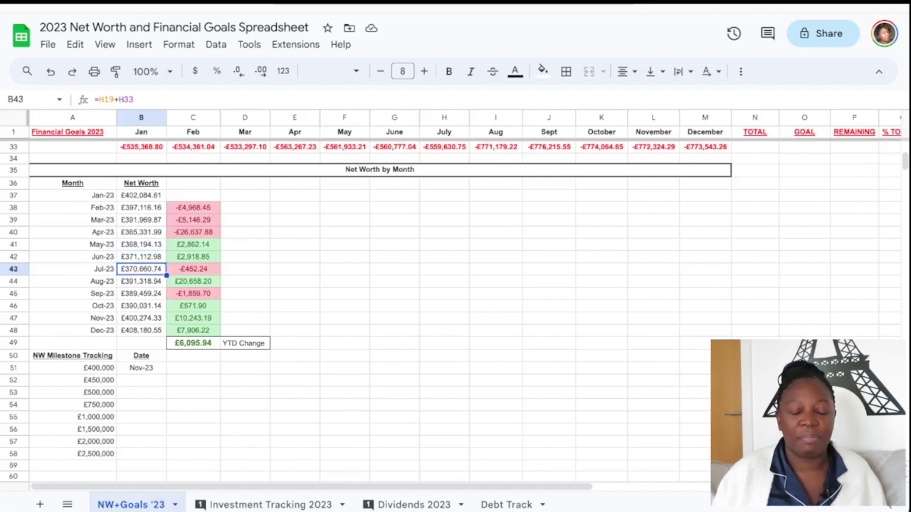
click(141, 281)
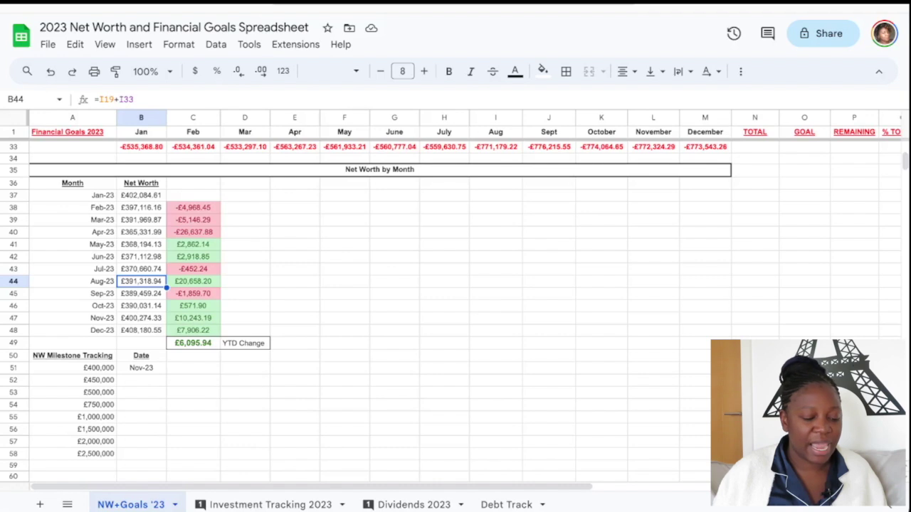
click(140, 294)
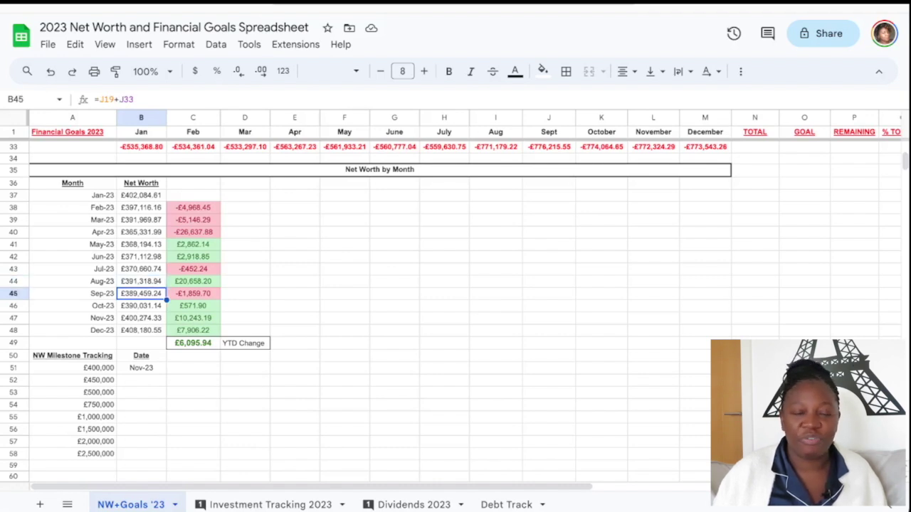
click(141, 306)
click(141, 318)
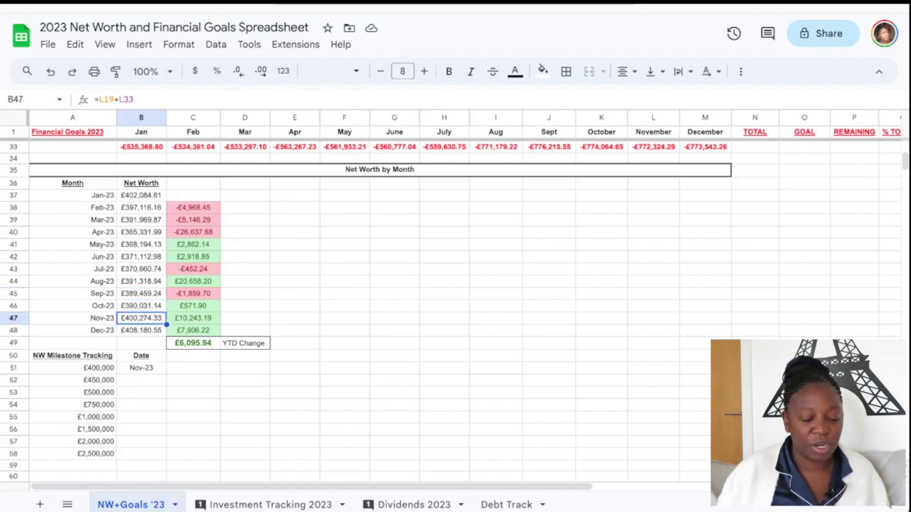
click(141, 330)
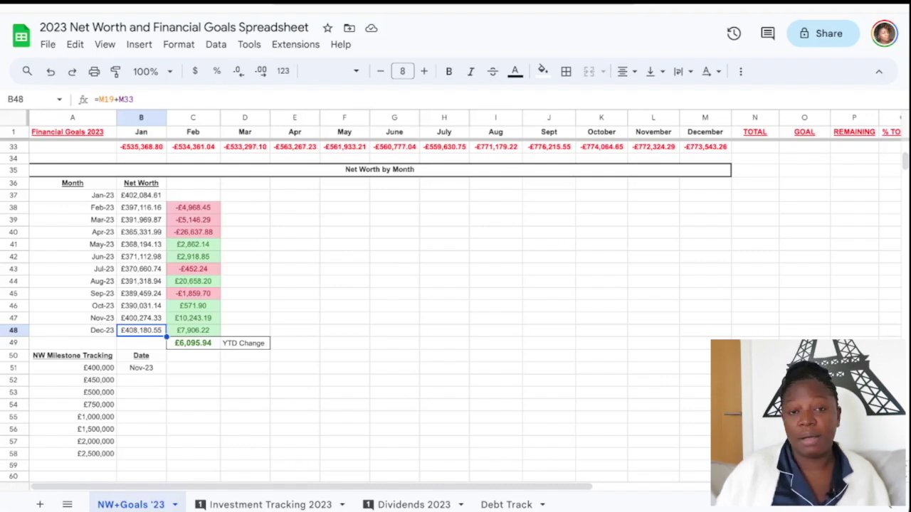
click(193, 343)
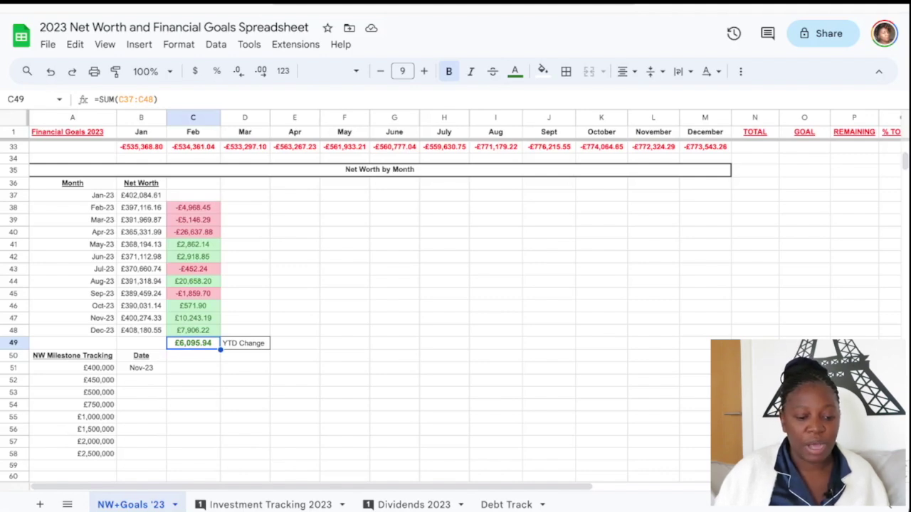
Open the Investment Tracking 2023 sheet and compare the January and December values of the Vanguard SIPP and Legal & General Pension.
click(245, 282)
scroll(455, 306, up, 10)
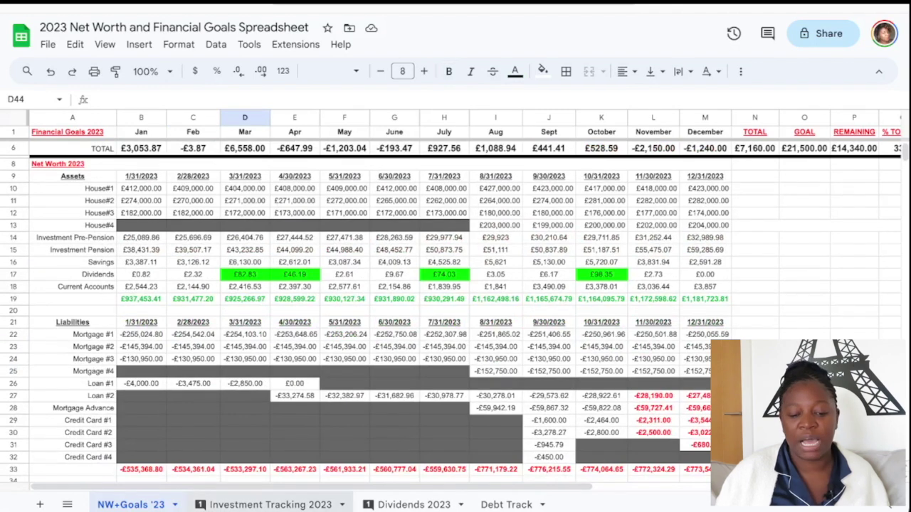
click(271, 505)
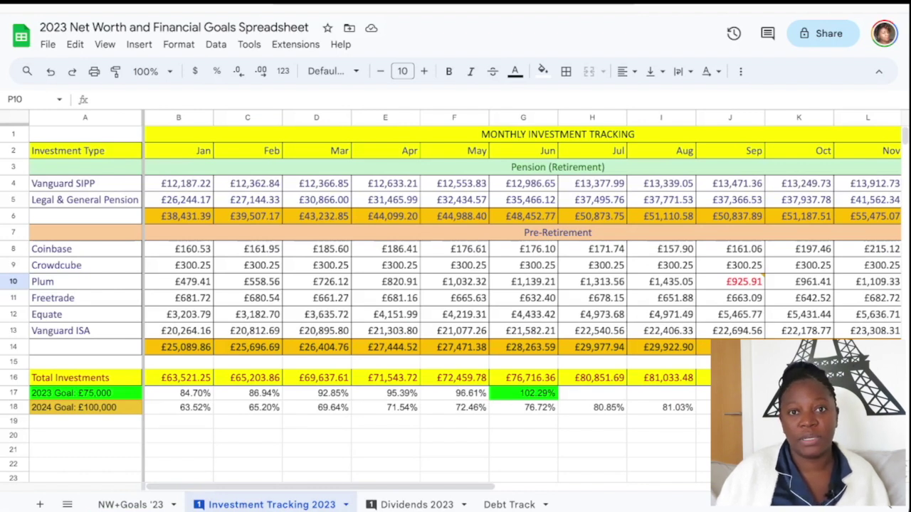
click(178, 183)
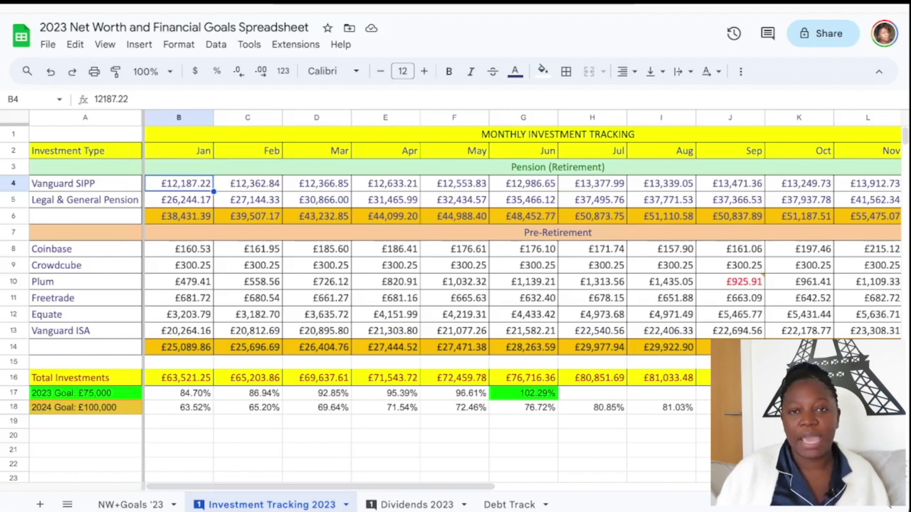
click(179, 200)
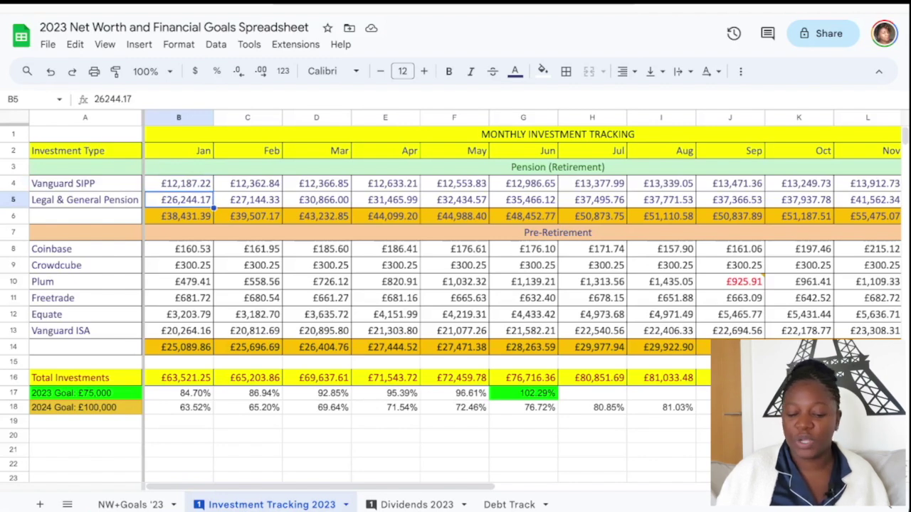
scroll(456, 284, right, 3)
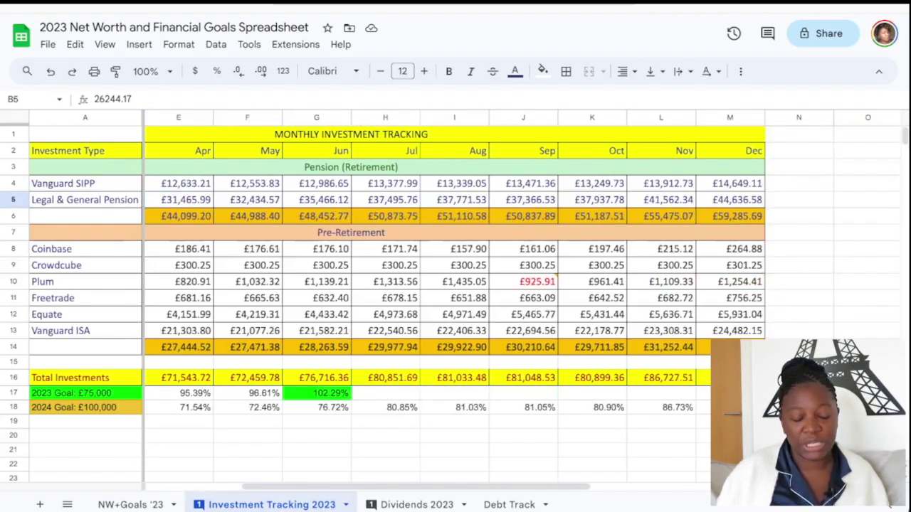
click(730, 184)
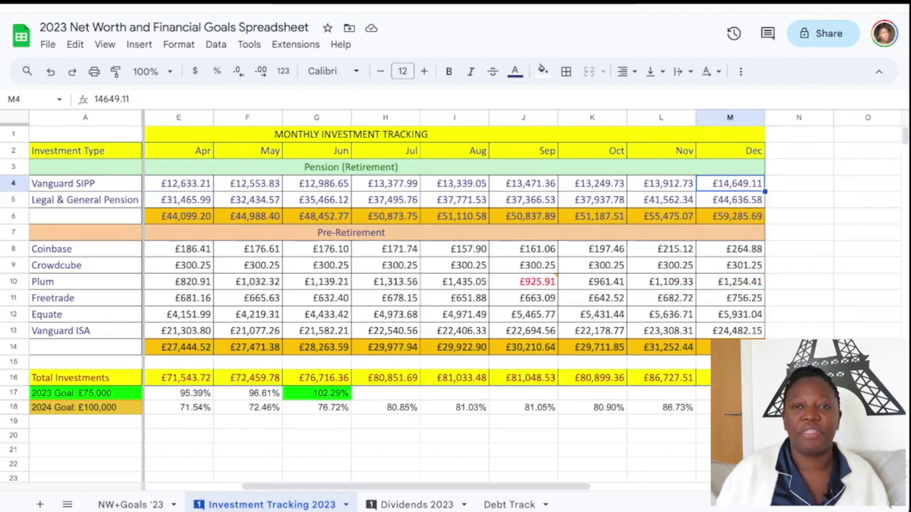
click(730, 200)
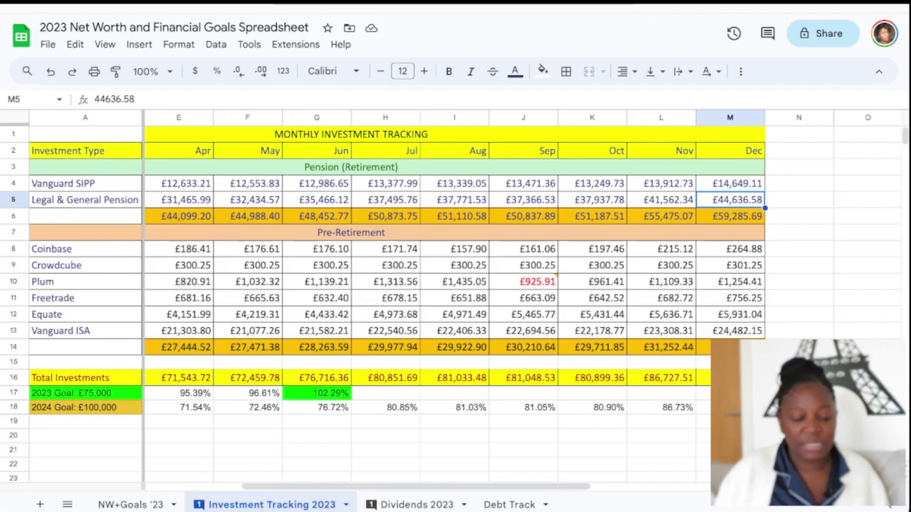
Compare the combined pension totals for January and December.
scroll(456, 285, left, 3)
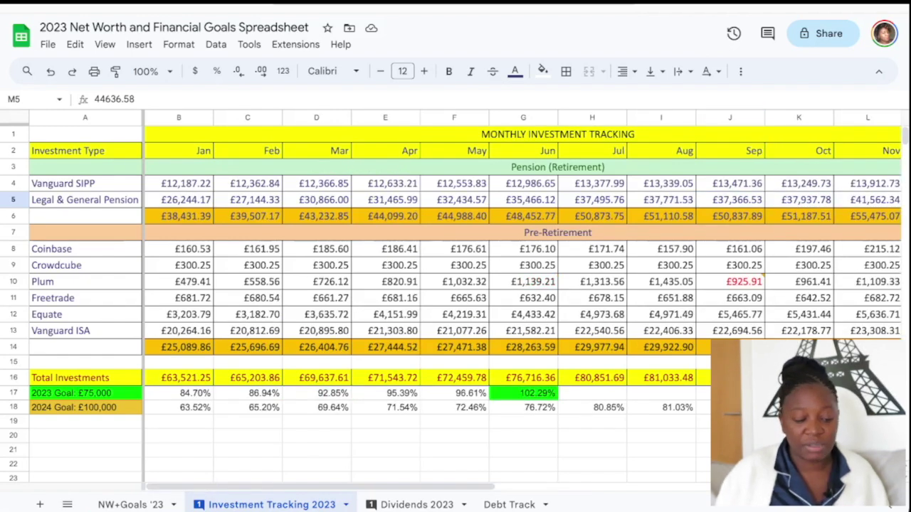
click(179, 216)
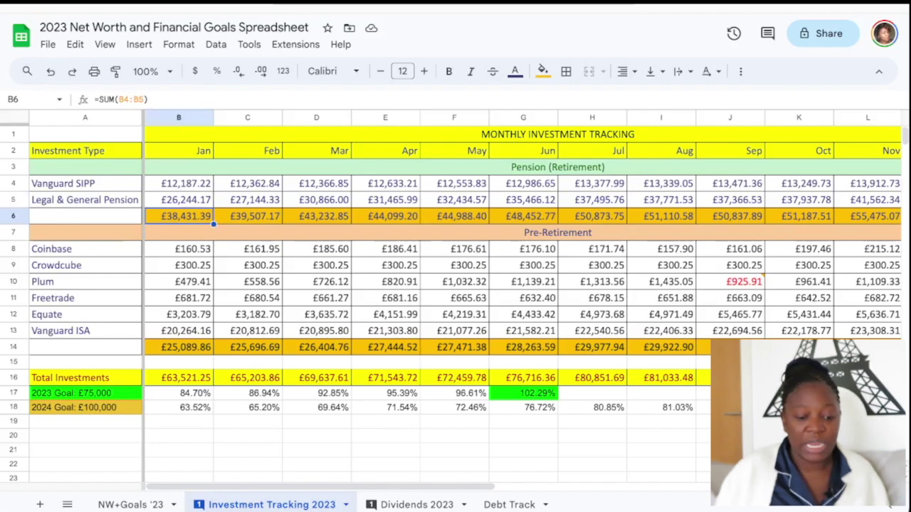
scroll(456, 284, right, 5)
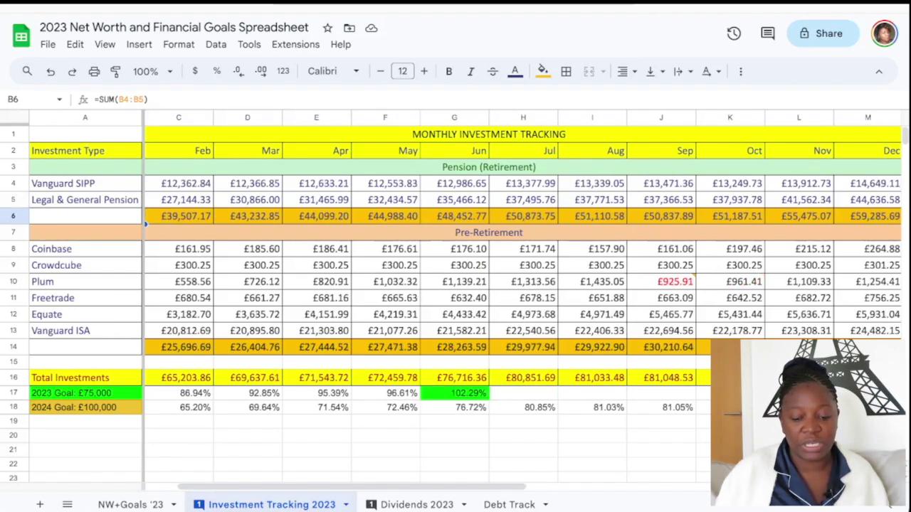
click(593, 216)
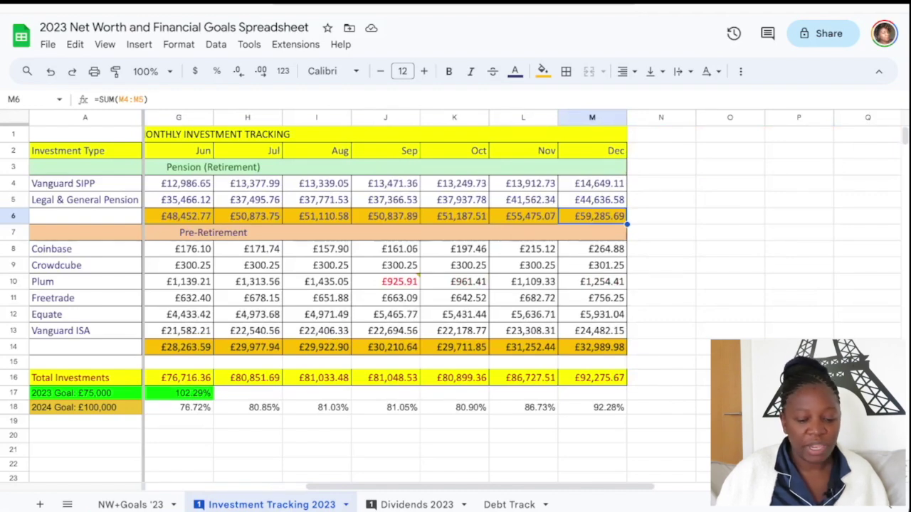
Review the Pre-Retirement investments from Coinbase to Vanguard ISA and compare their January and December totals.
scroll(456, 284, left, 5)
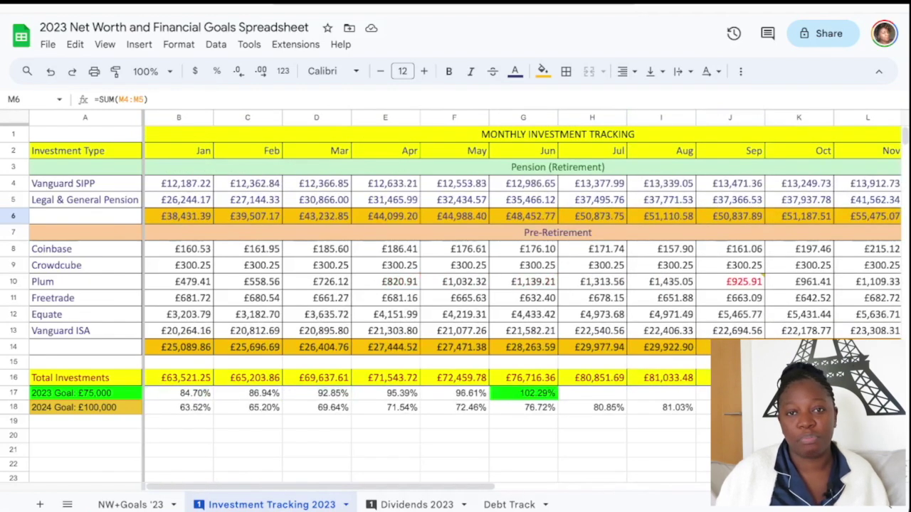
click(558, 232)
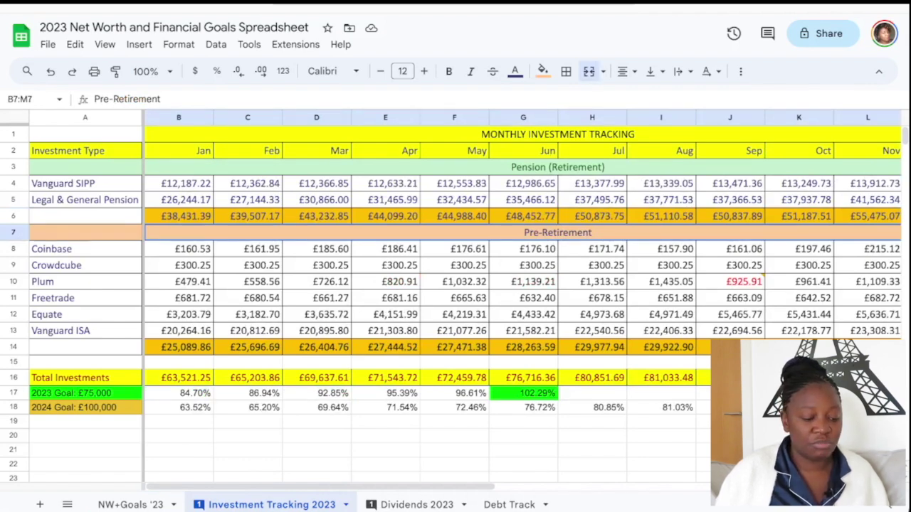
drag(85, 249, 86, 315)
click(85, 331)
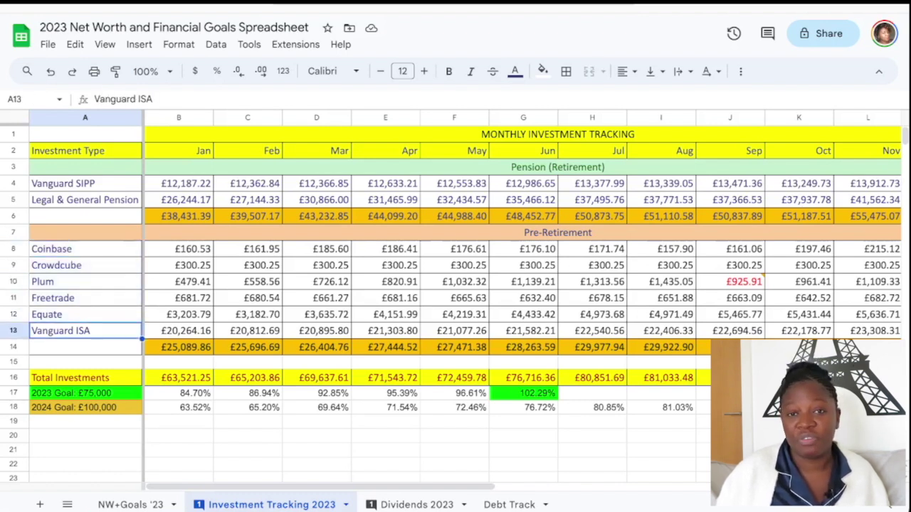
click(179, 347)
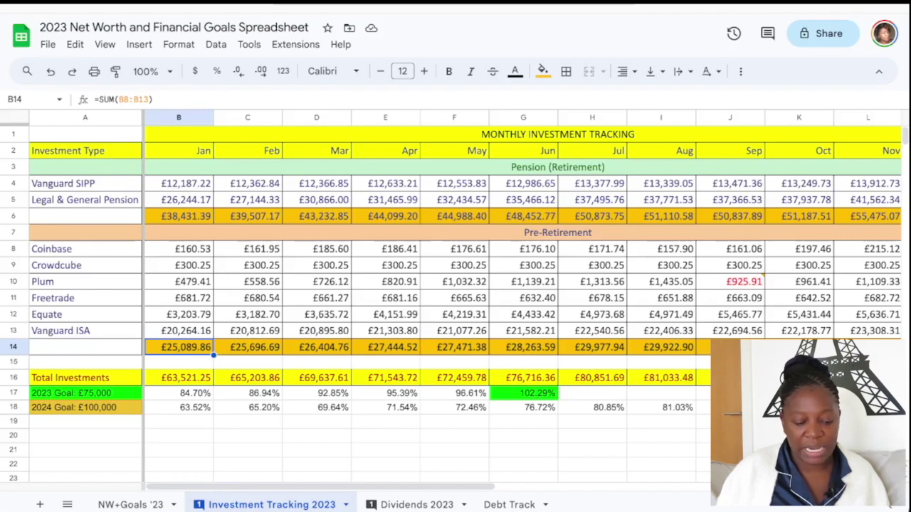
scroll(455, 284, right, 5)
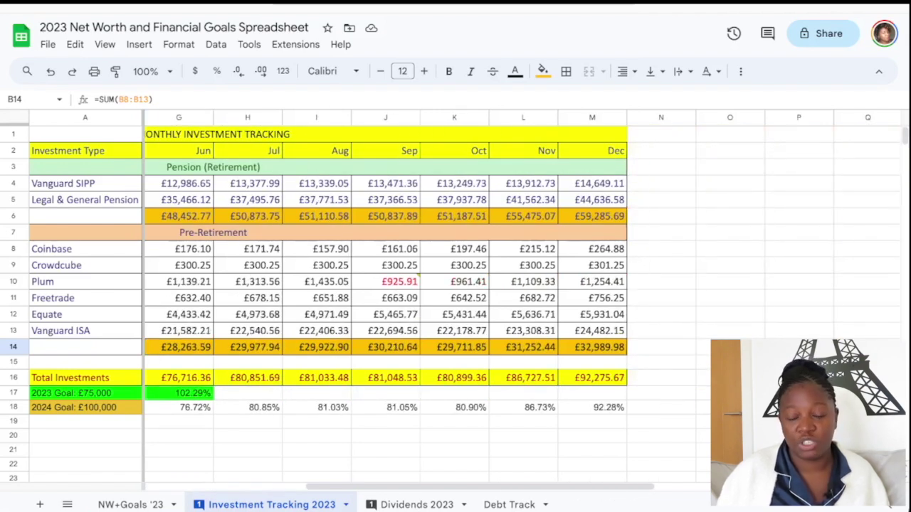
click(592, 348)
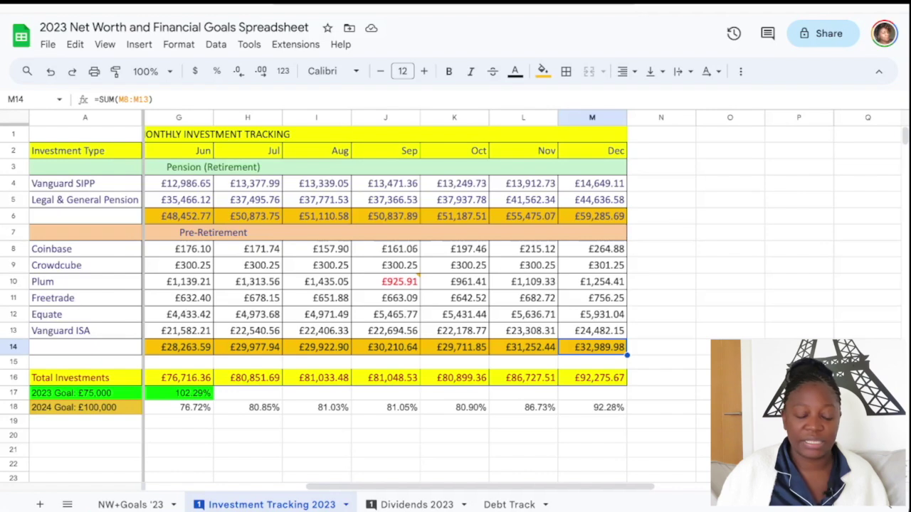
Compare the 2023 and 2024 investment goal rows and examine June's progress percentage against the 2023 Goal.
scroll(455, 285, left, 5)
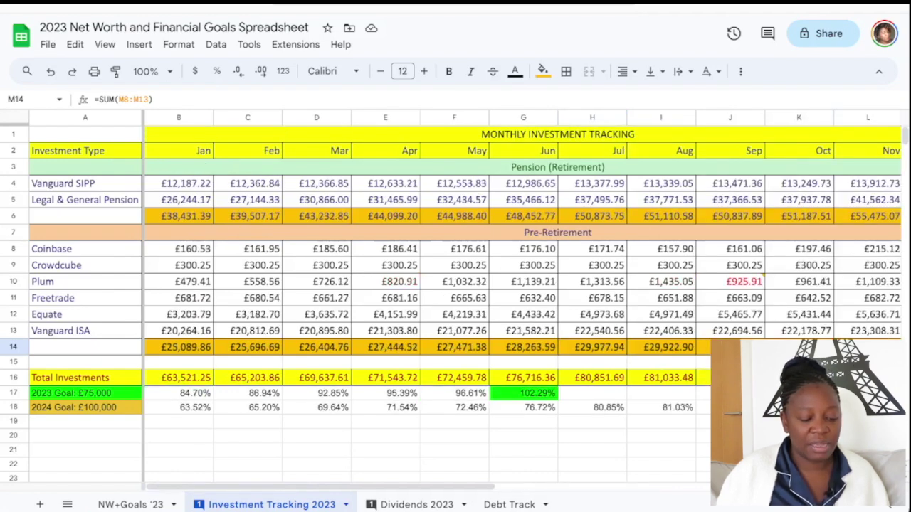
drag(86, 393, 85, 408)
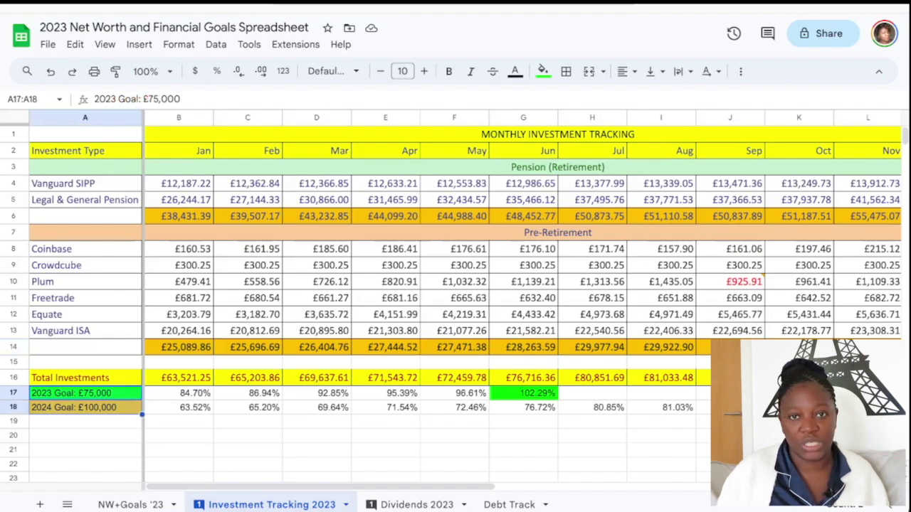
click(86, 394)
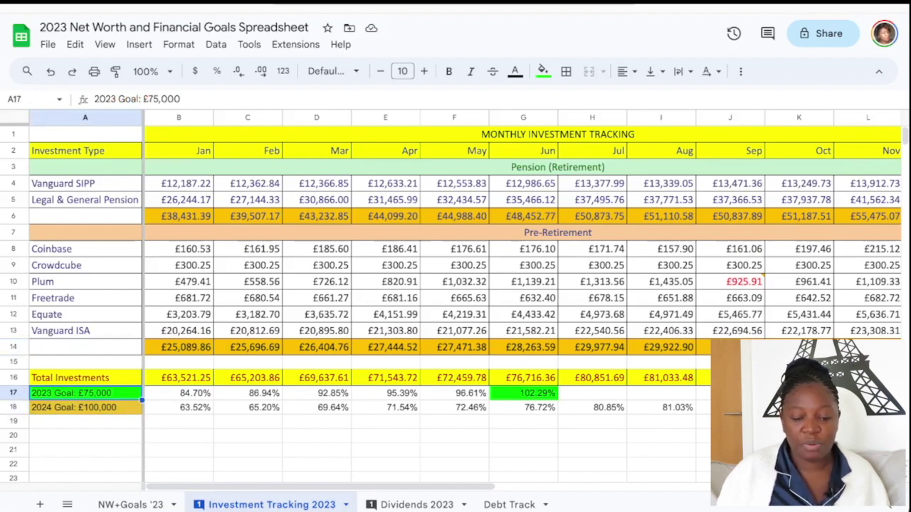
click(523, 151)
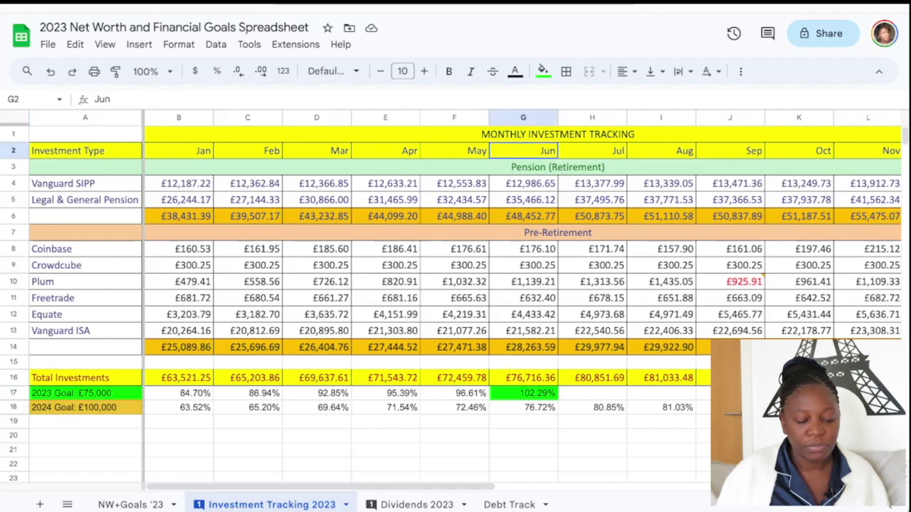
click(523, 393)
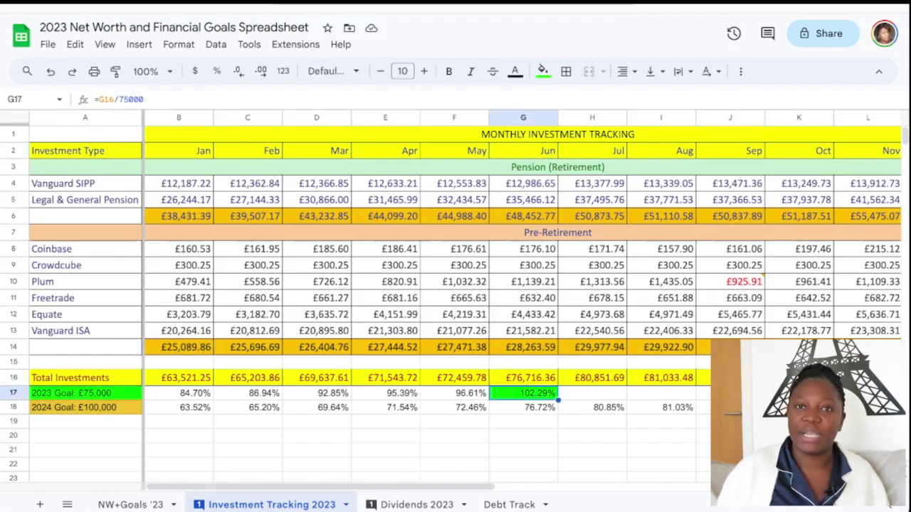
Examine December's progress percentage against the 2024 Goal for total investments.
click(86, 407)
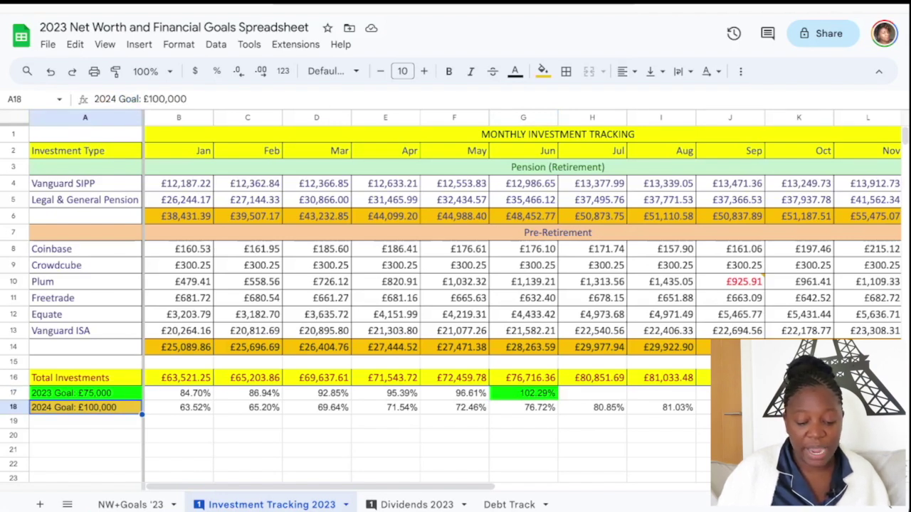
scroll(523, 306, right, 6)
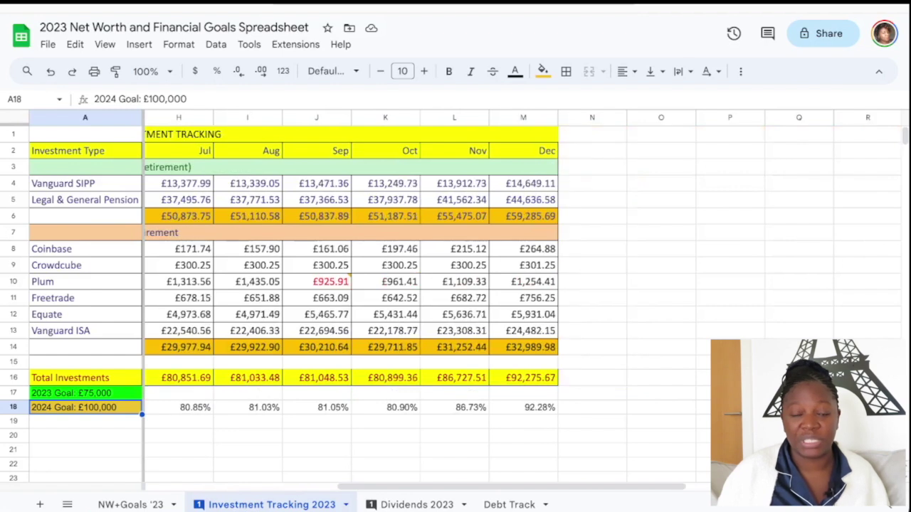
click(523, 407)
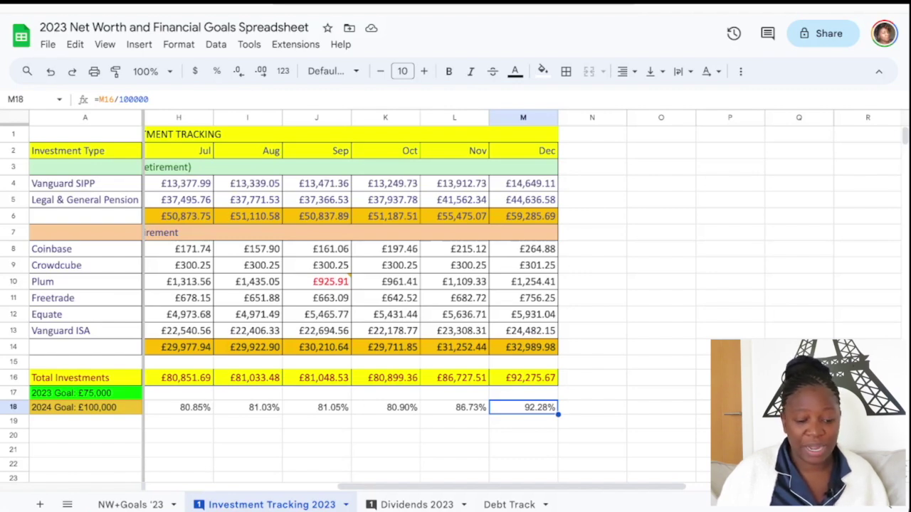
Return to the NW+Goals '23 sheet and show its Financial Goals and Net Worth tables from the first row.
scroll(456, 284, left, 6)
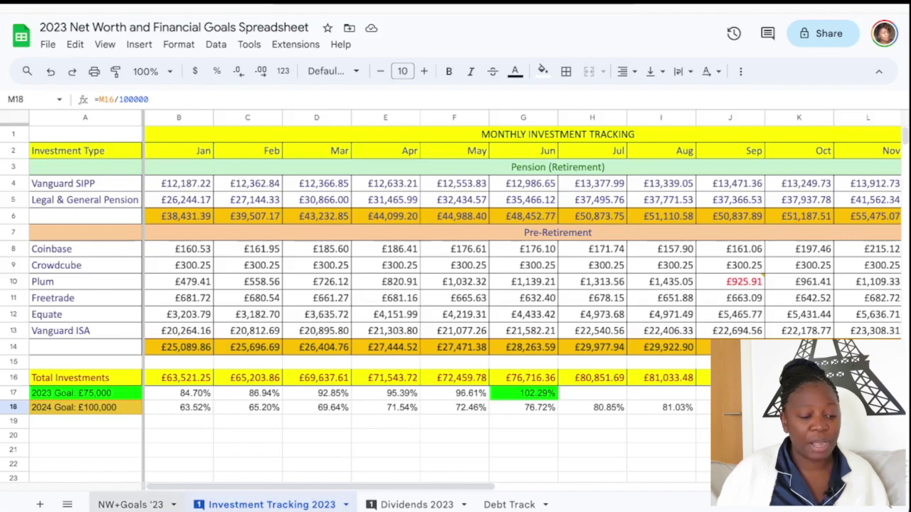
click(131, 504)
scroll(455, 311, up, 1)
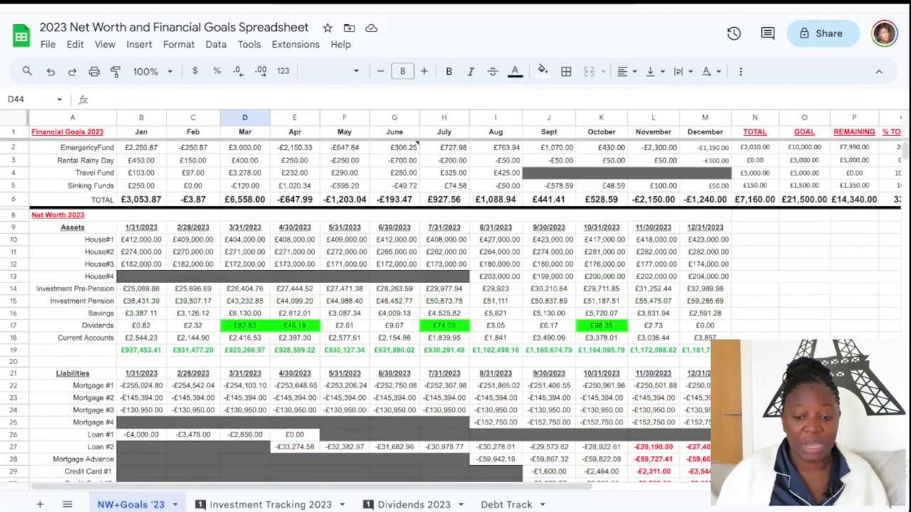